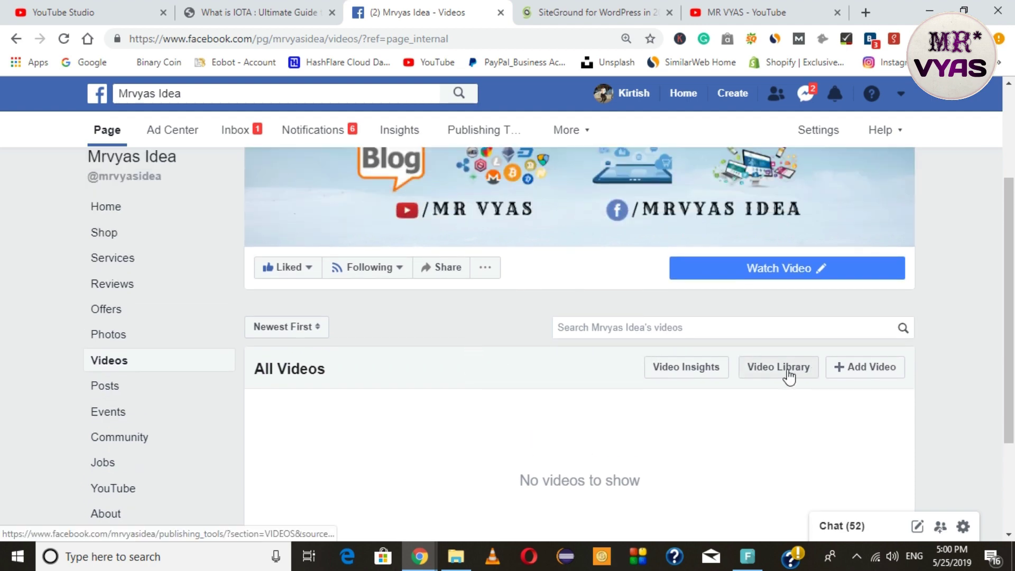
- Switch the Mrvyas Idea page from its Videos section to its Home section, retrying until the page feed loads
scroll(538, 360, down, 2)
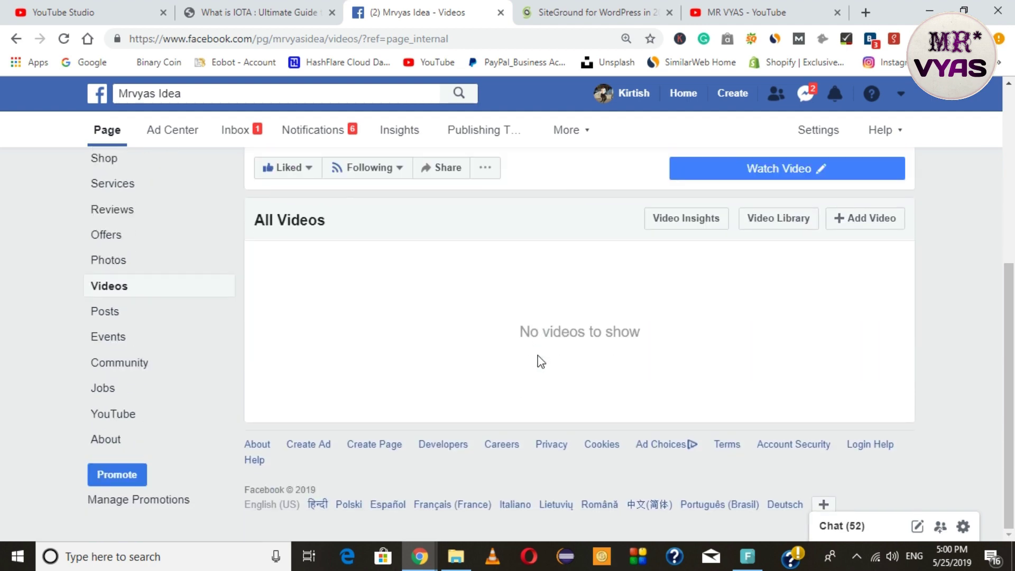
scroll(541, 362, up, 3)
scroll(541, 362, up, 2)
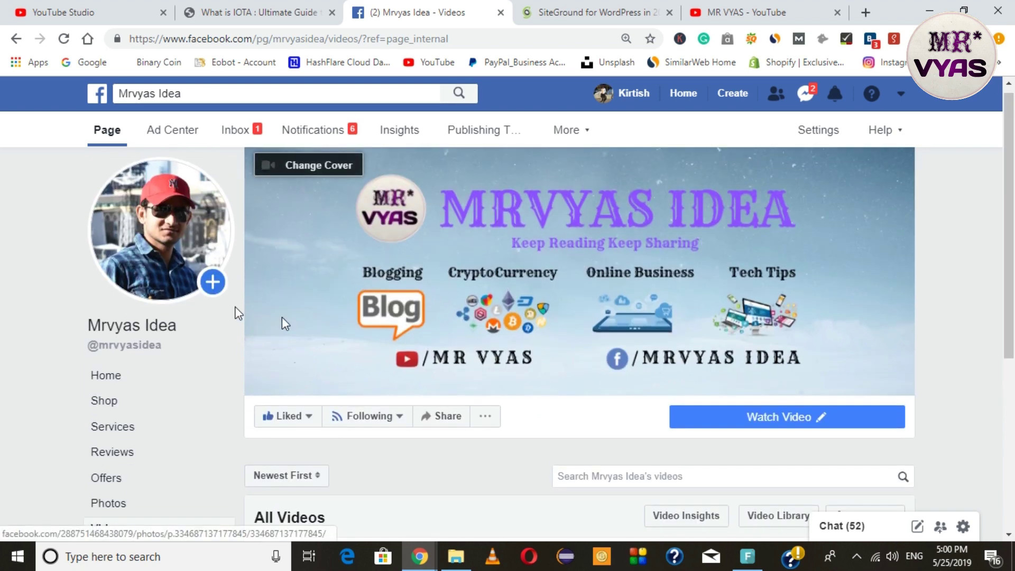
click(151, 376)
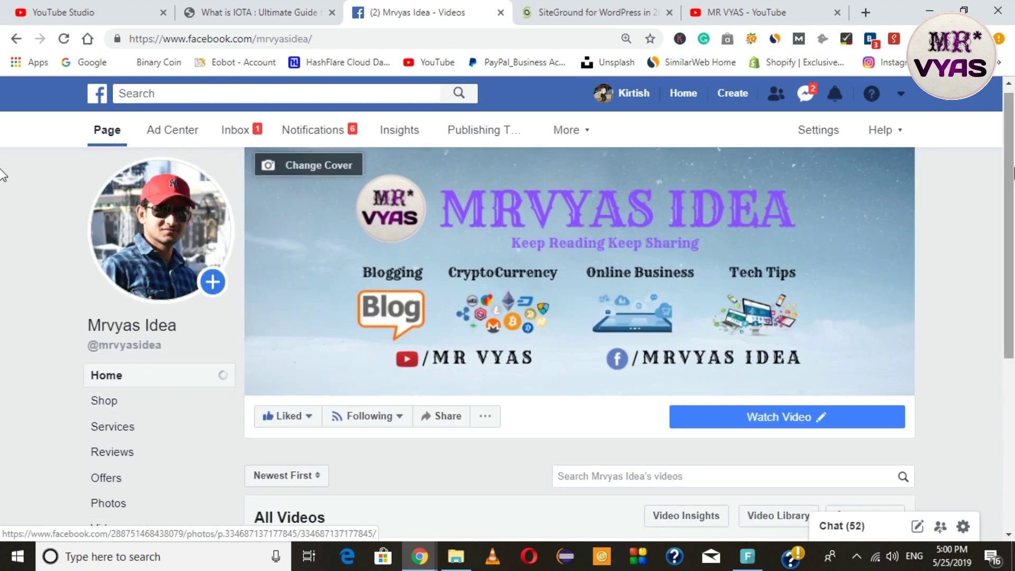
click(901, 96)
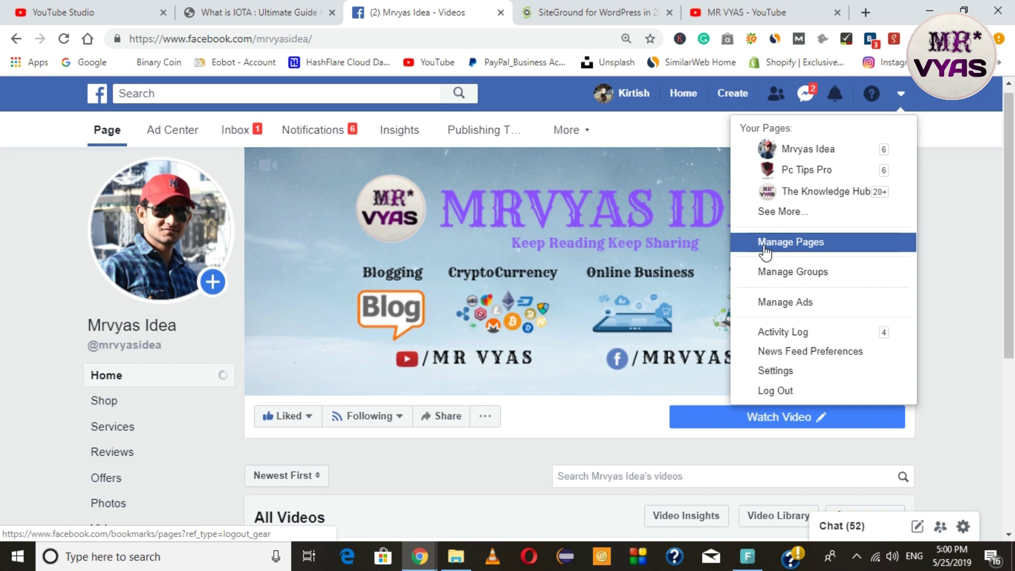
click(15, 203)
scroll(13, 207, down, 5)
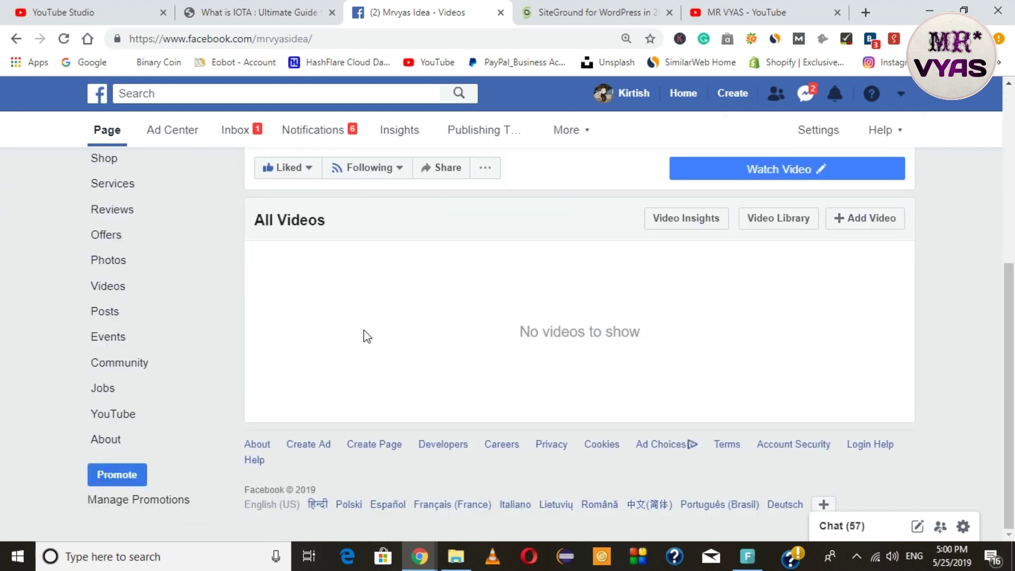
scroll(365, 335, up, 4)
click(114, 351)
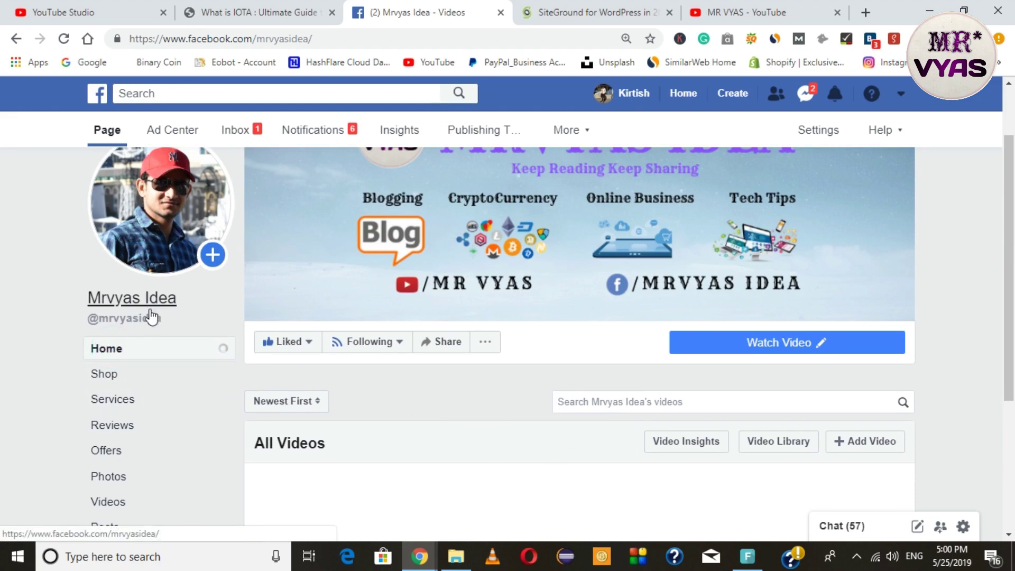
click(120, 352)
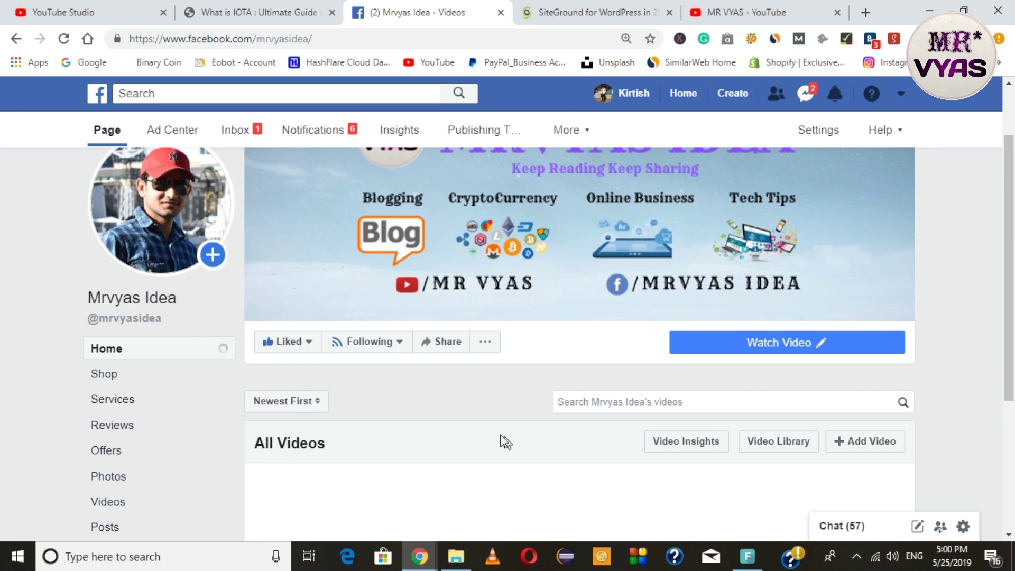
click(106, 348)
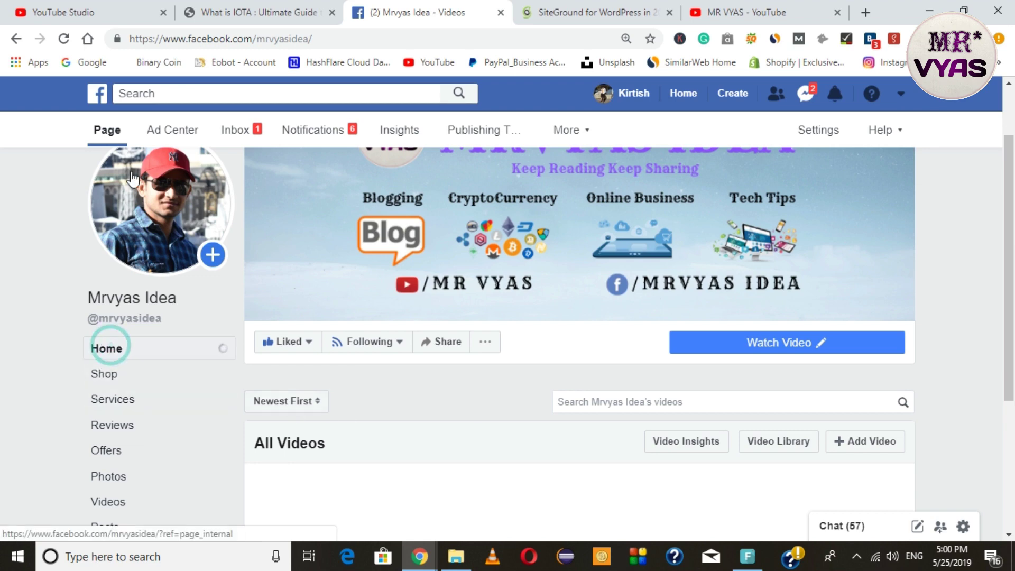
scroll(450, 427, down, 3)
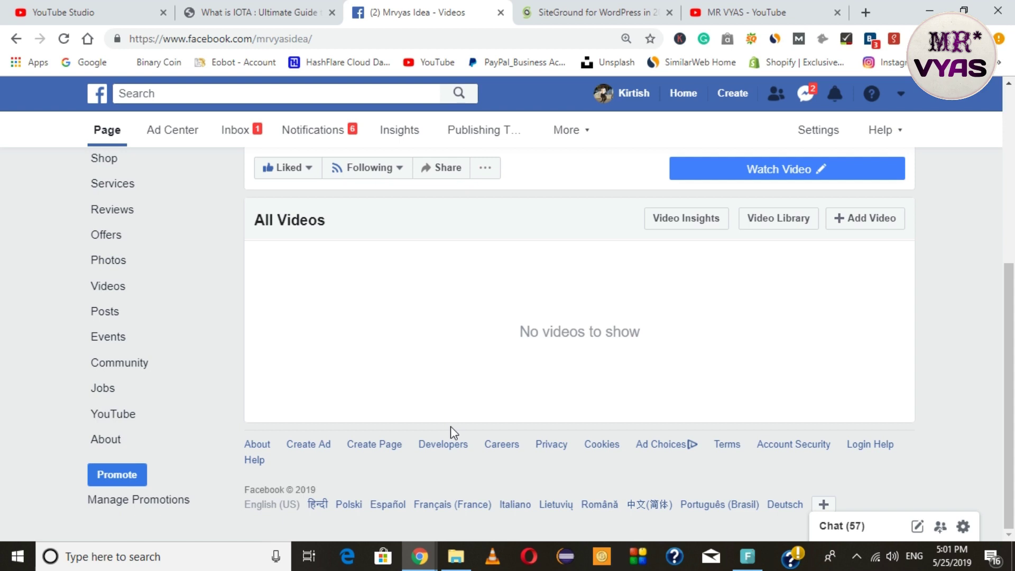
scroll(451, 427, up, 5)
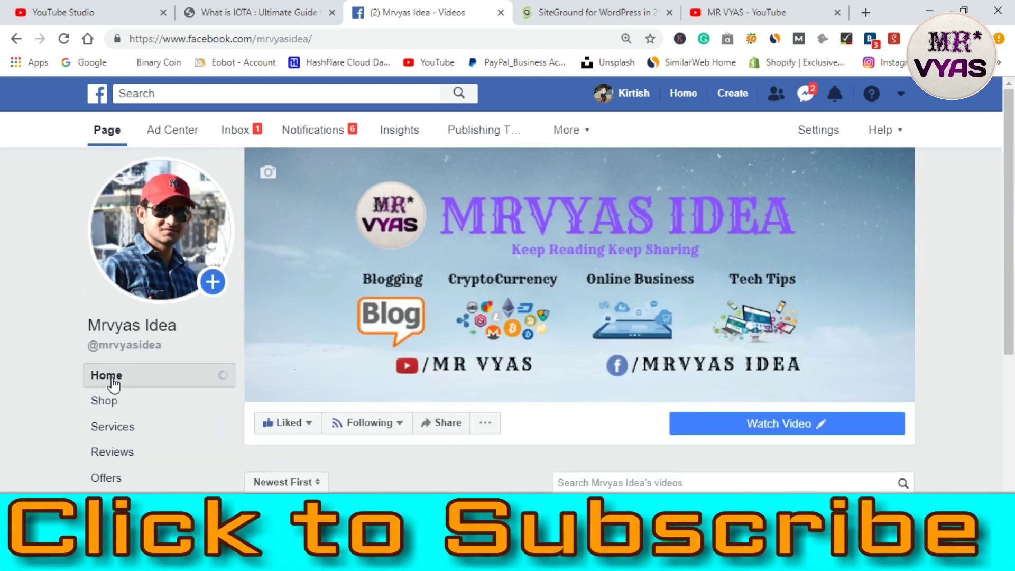
click(113, 379)
click(121, 325)
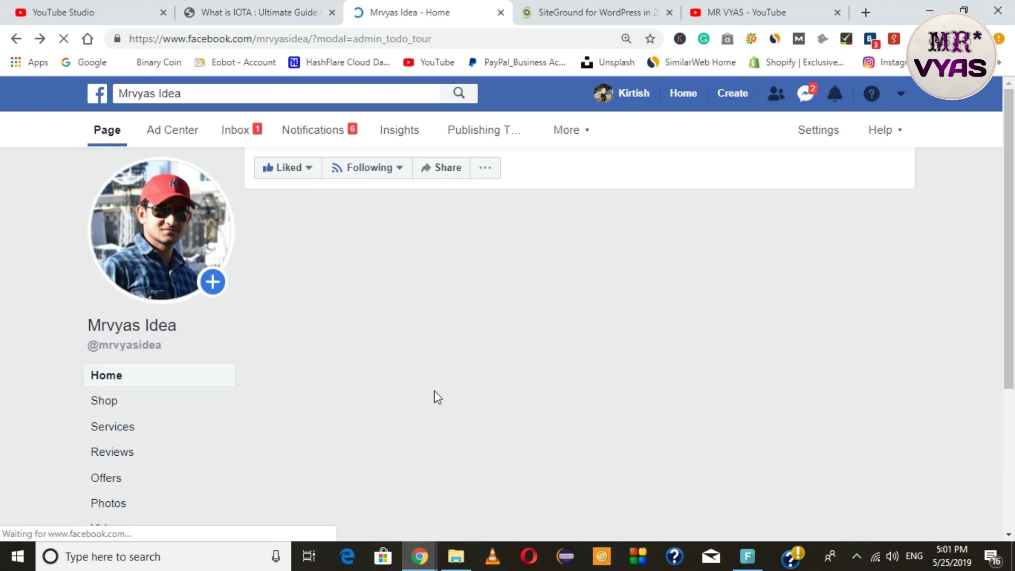
- Look through the page's Home feed down to the reach and engagement figures of the GDEX Fees and CoinBase Pro post
scroll(434, 391, down, 8)
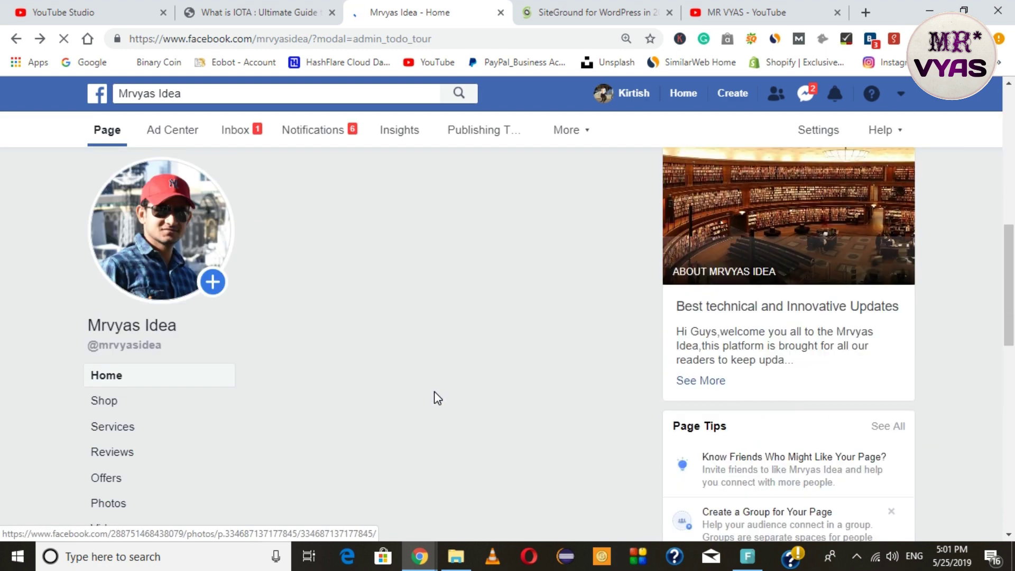
scroll(434, 393, down, 5)
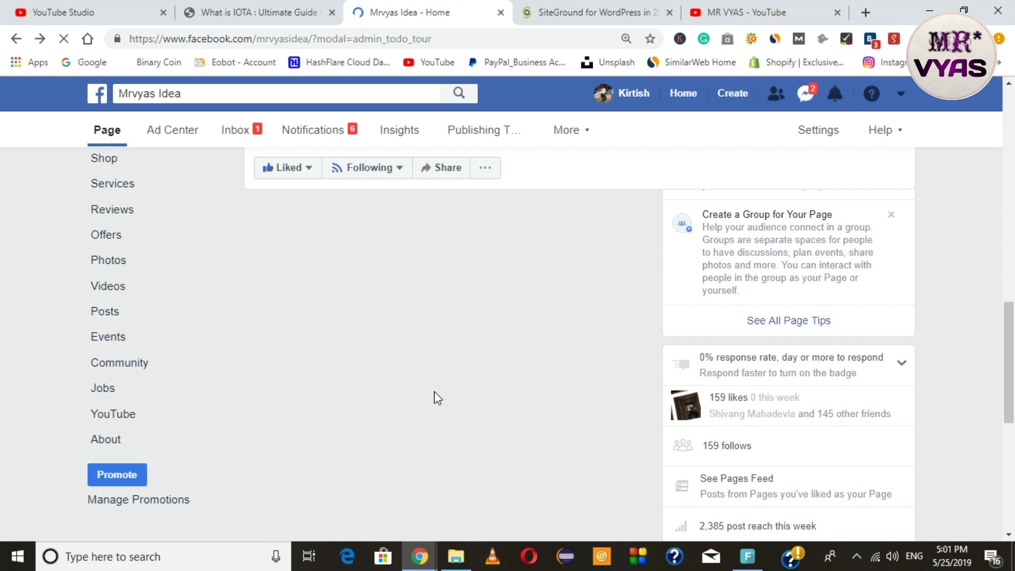
scroll(434, 393, down, 2)
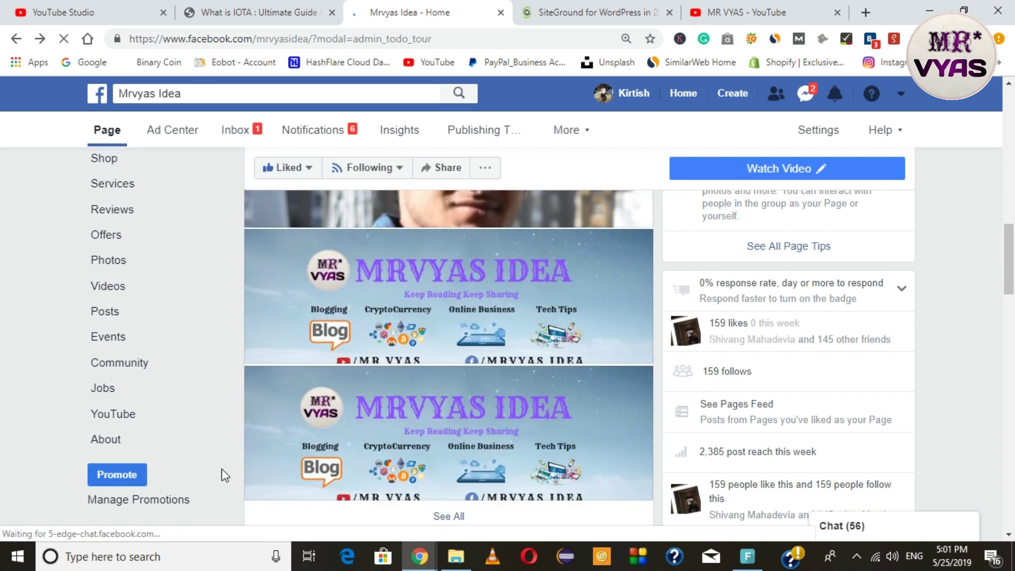
scroll(224, 468, down, 10)
scroll(223, 469, down, 8)
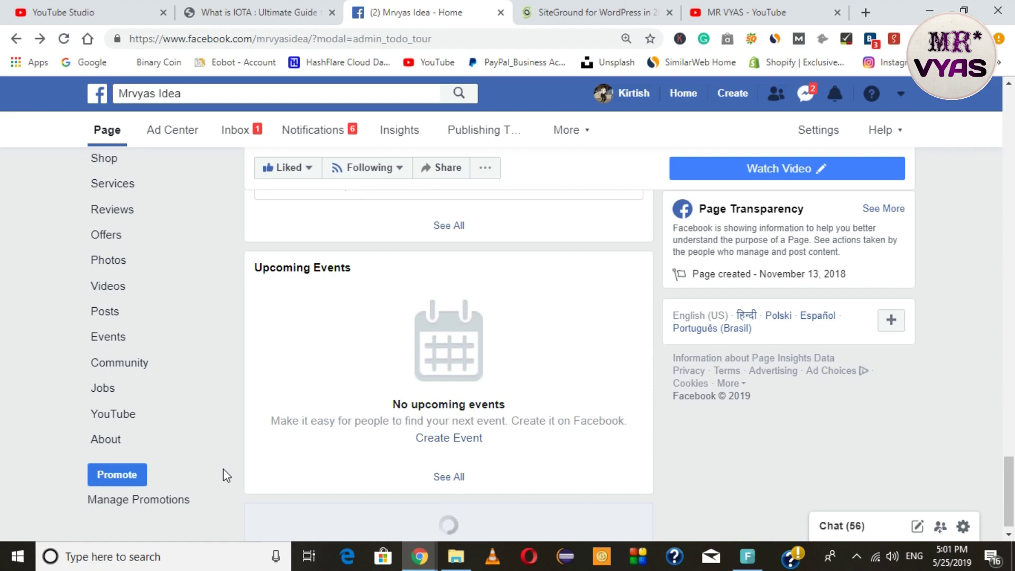
scroll(224, 468, down, 5)
scroll(223, 469, down, 8)
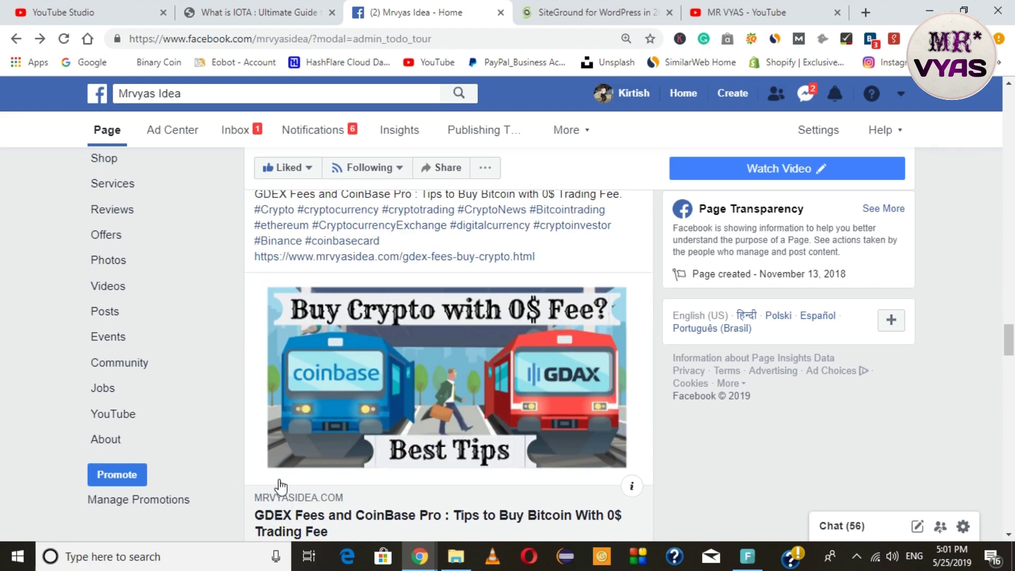
scroll(276, 483, up, 4)
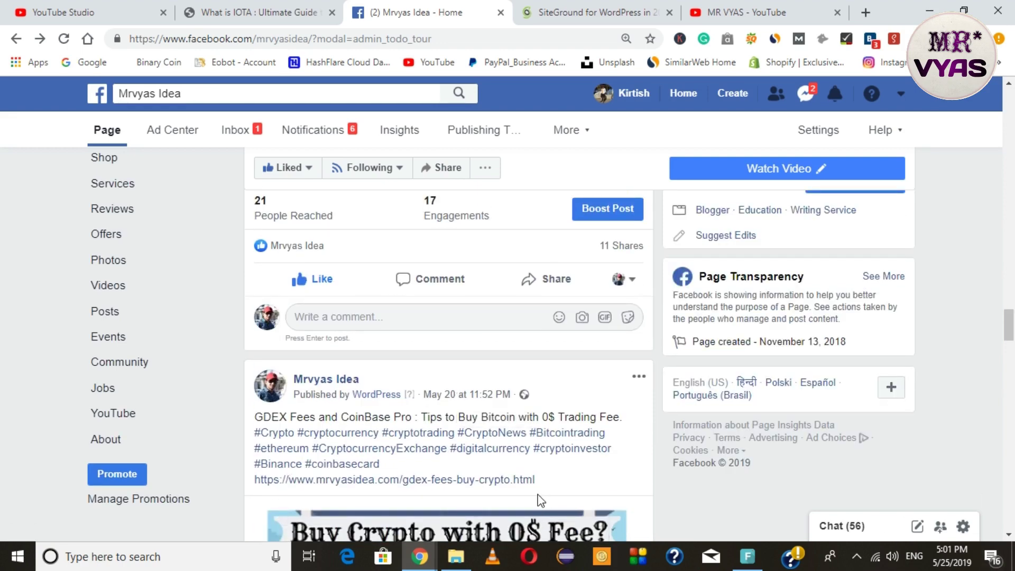
scroll(541, 500, down, 8)
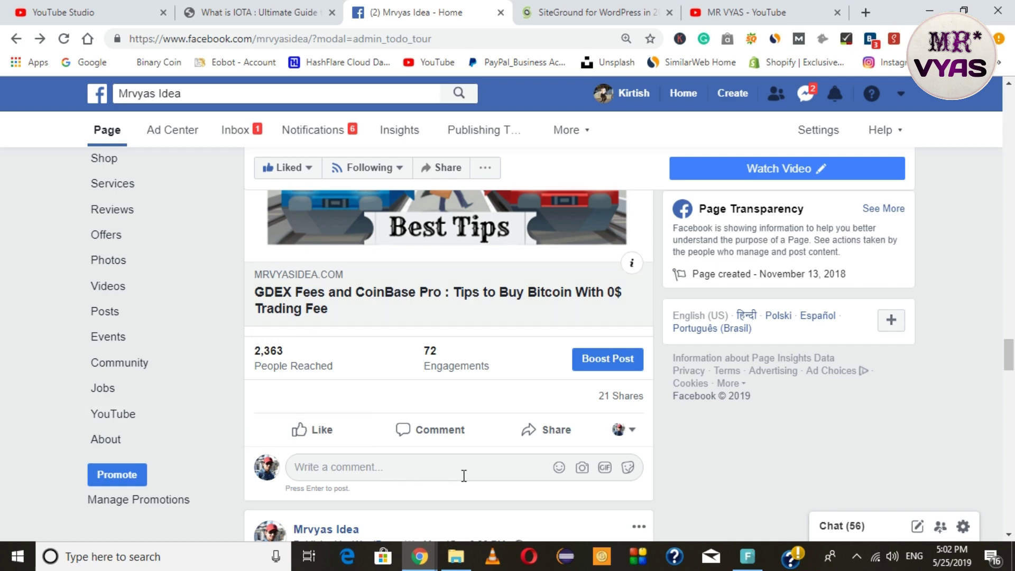
- Examine the people reached and post clicks in the GDEX Fees post's performance details, and close the details
click(446, 352)
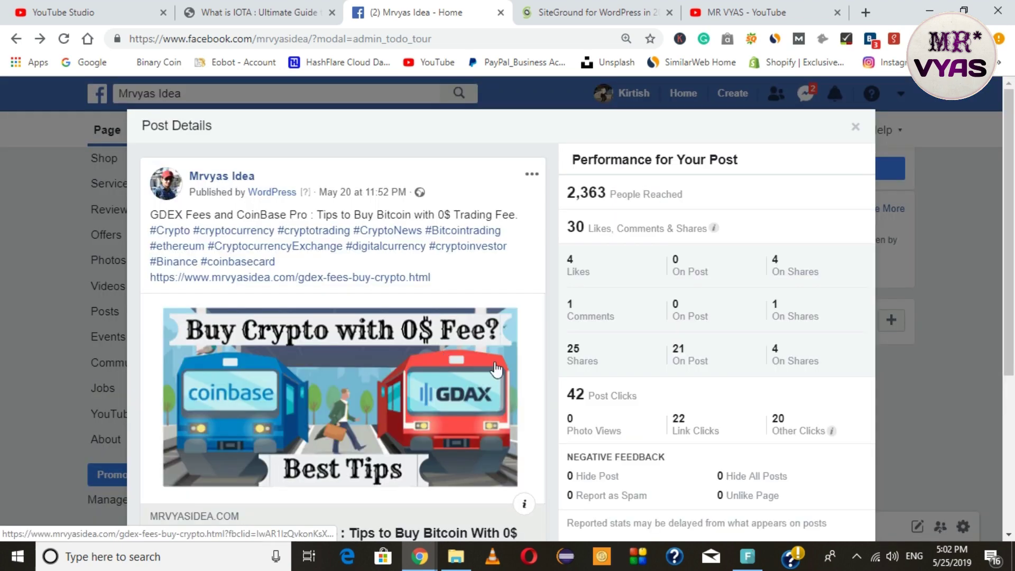
drag(697, 196, 564, 196)
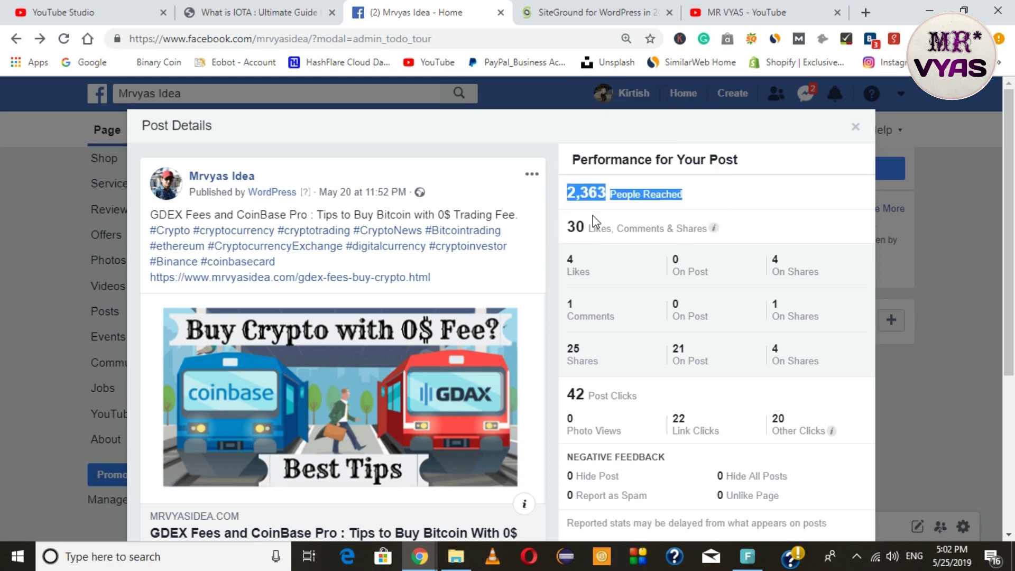
mouse_move(678, 234)
click(666, 390)
drag(659, 402, 578, 397)
scroll(285, 525, down, 3)
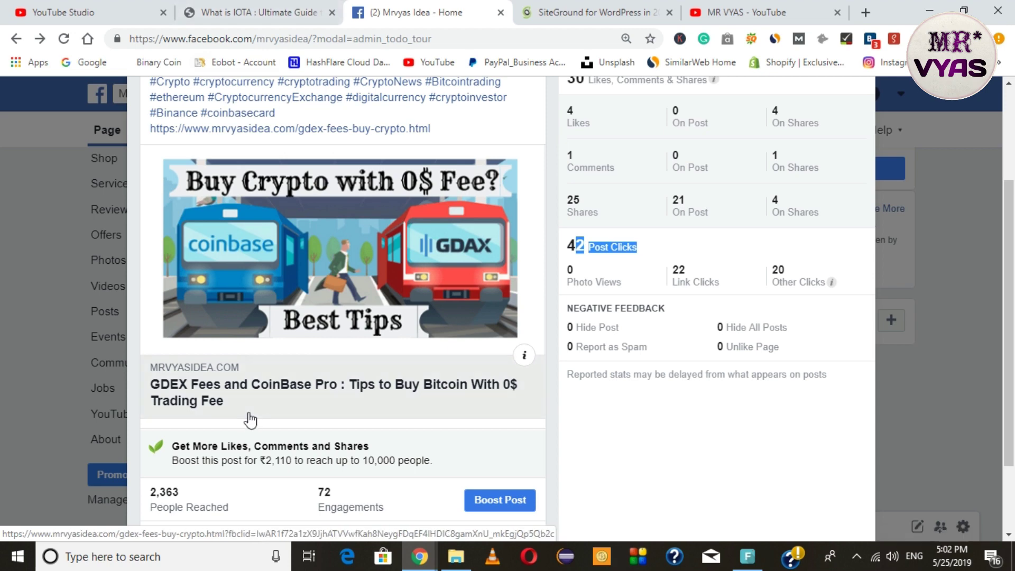
scroll(398, 479, up, 3)
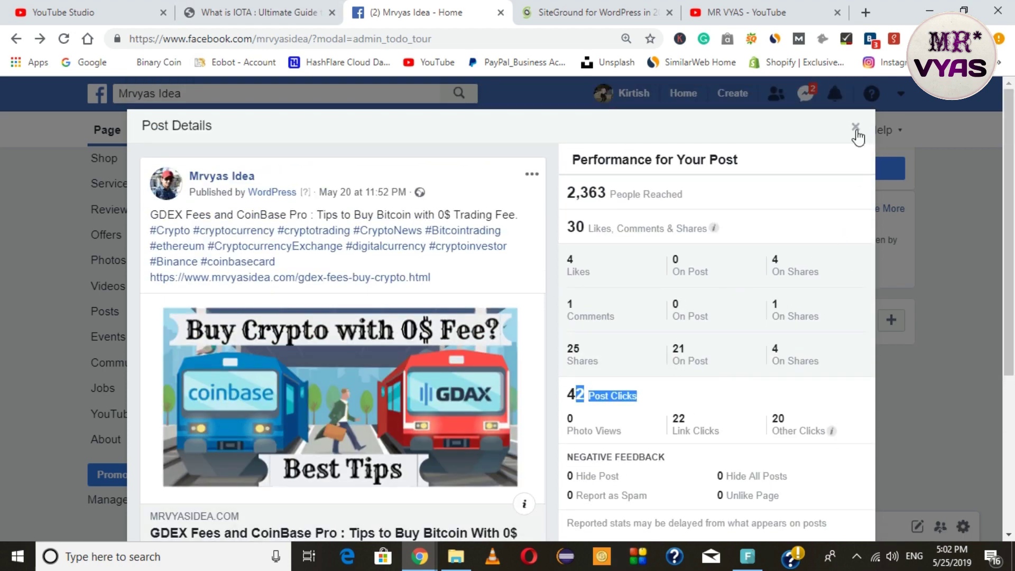
key(Escape)
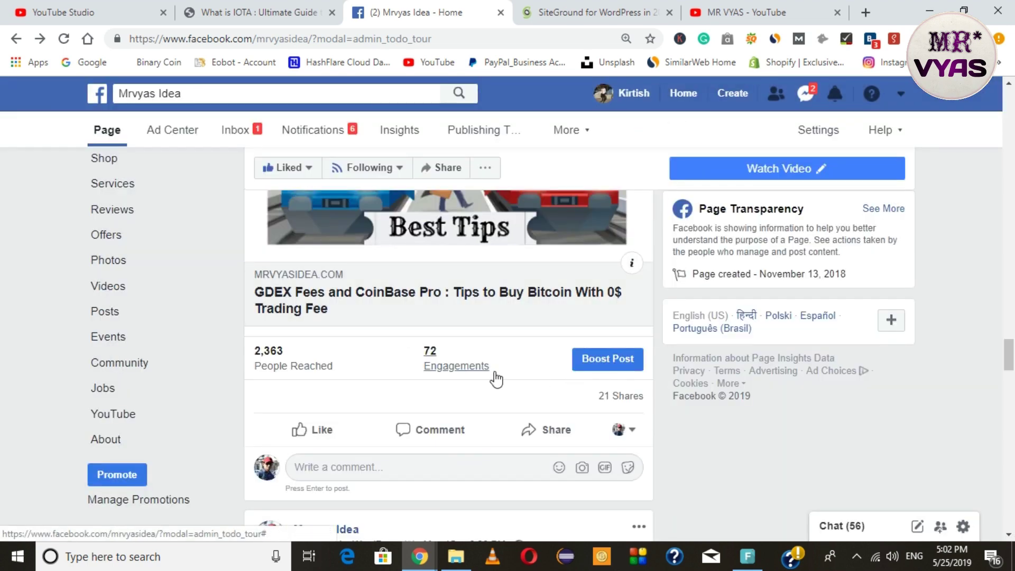
- Review the boost objective, payment details and Desktop News Feed preview for the GDEX Fees post, and cancel the ad
click(614, 366)
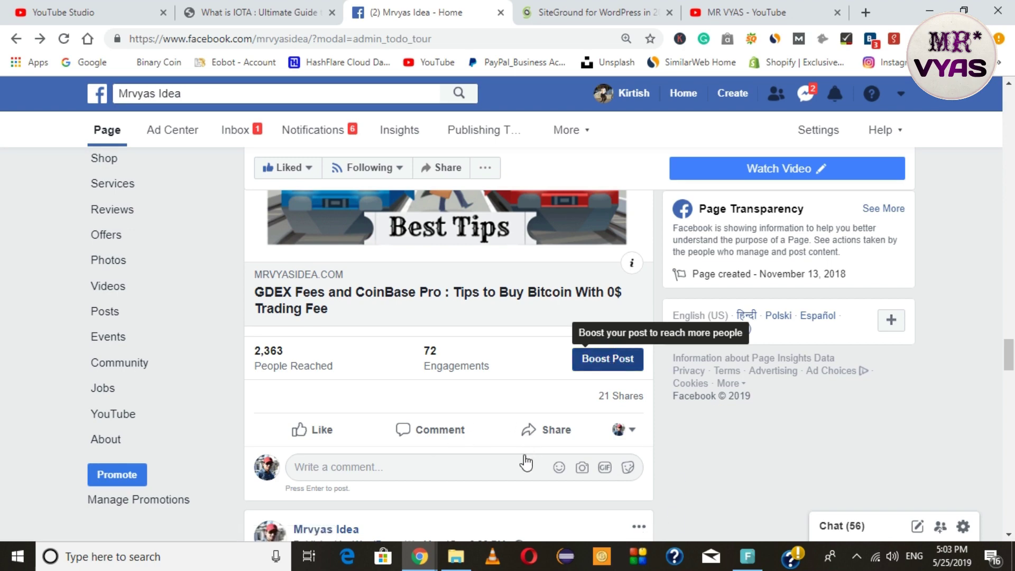
click(630, 361)
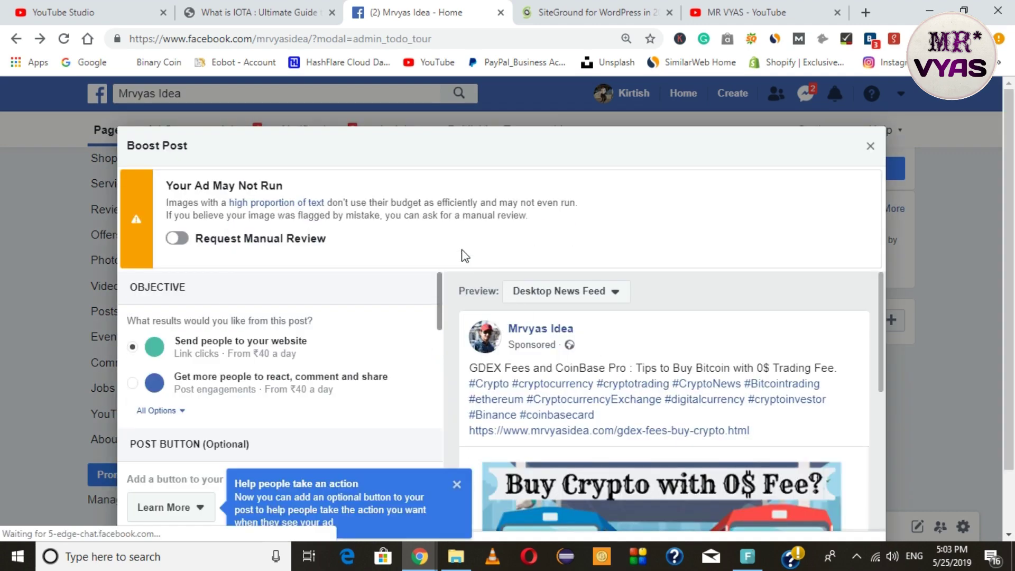
drag(439, 286, 389, 514)
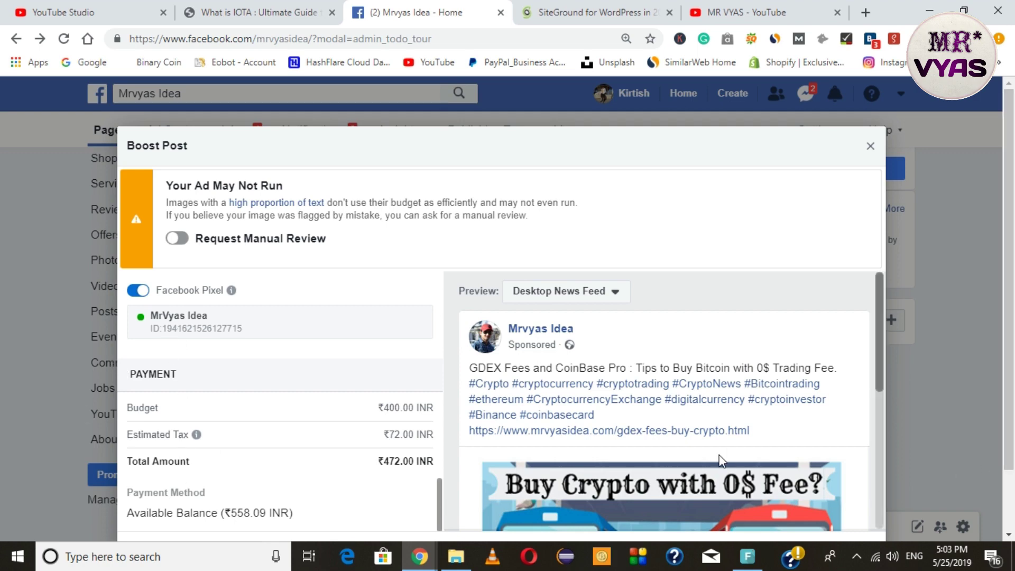
scroll(719, 461, down, 5)
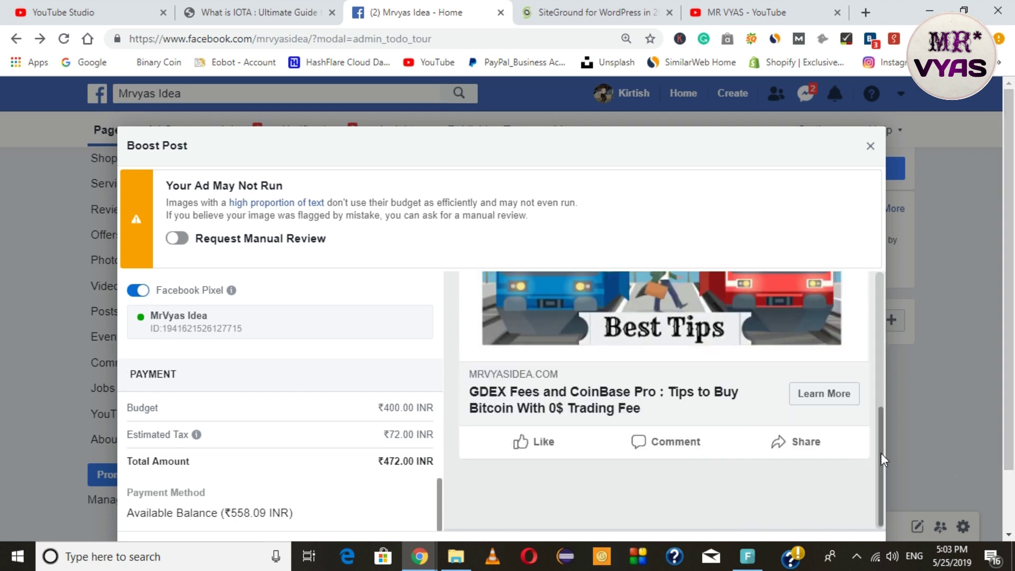
drag(881, 453, 893, 290)
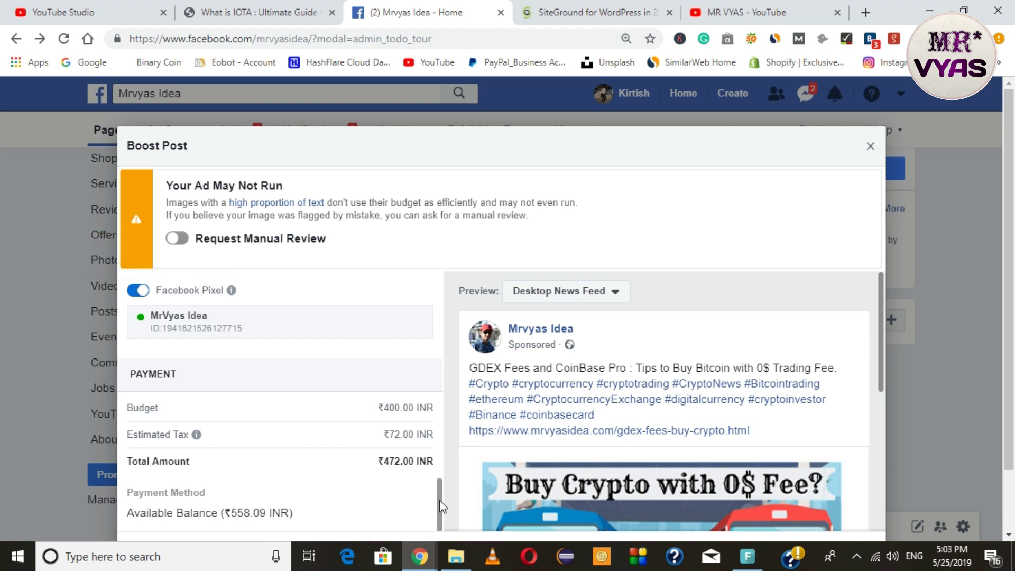
drag(440, 500, 453, 297)
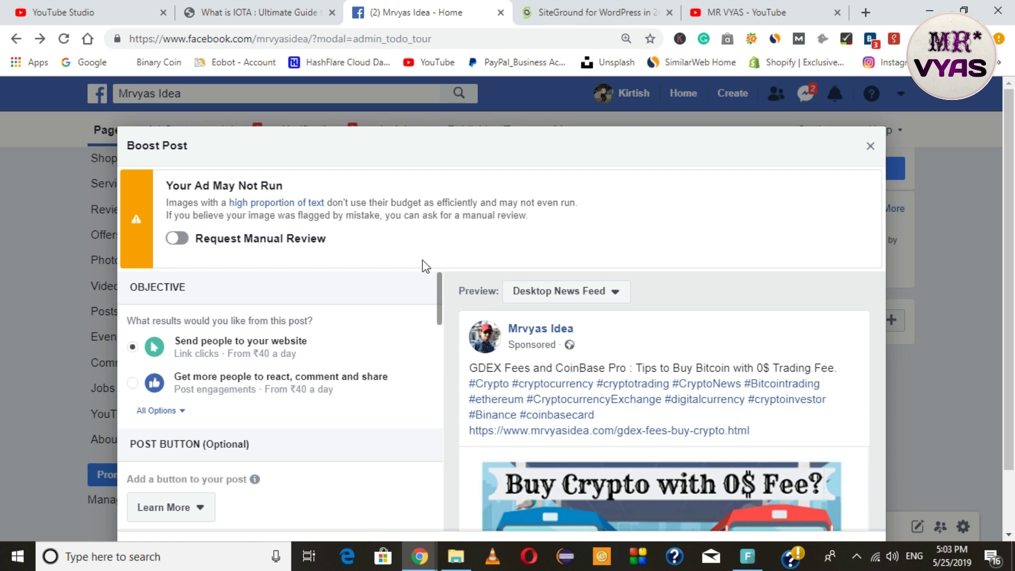
click(870, 148)
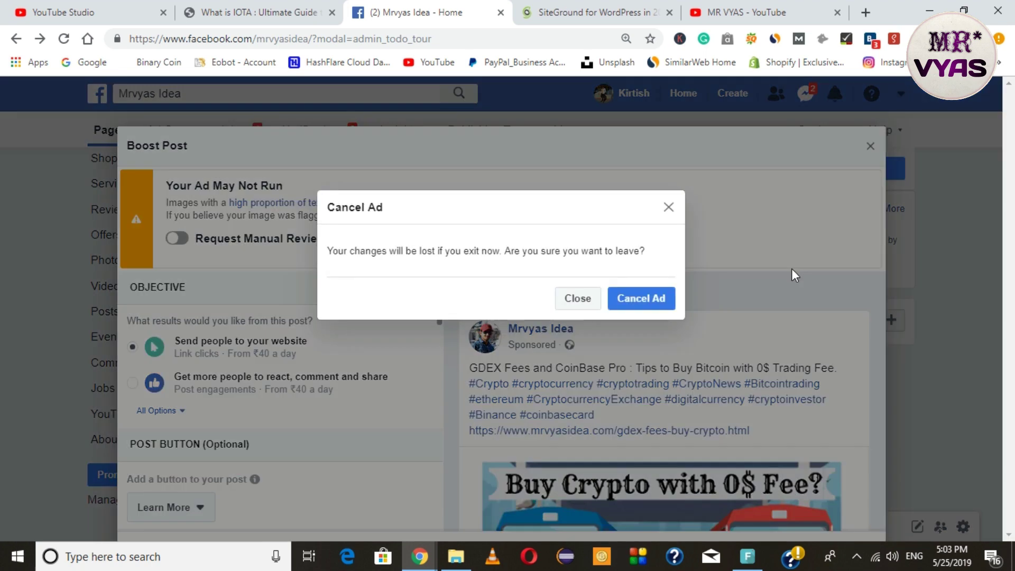
click(622, 301)
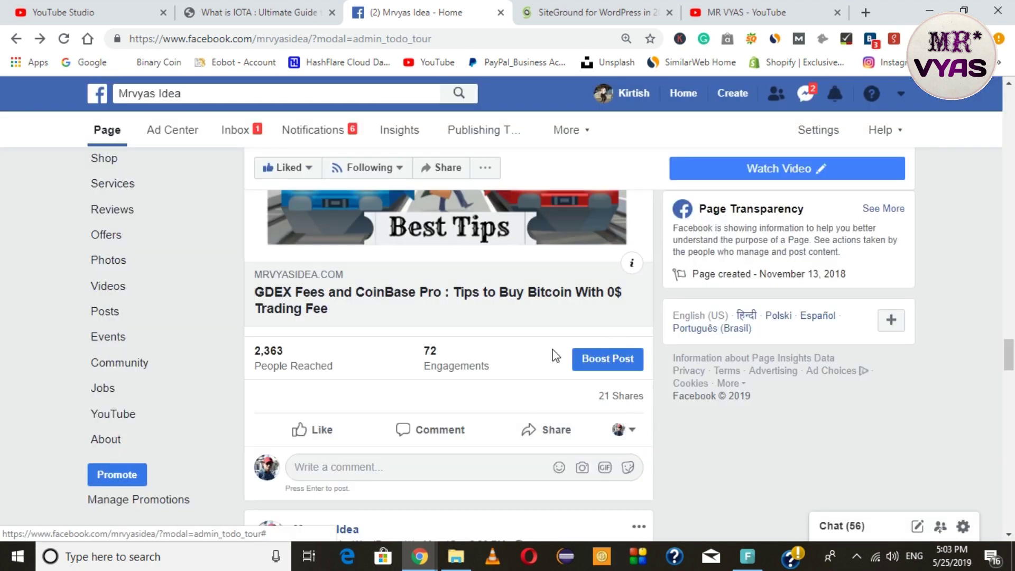
- Look back through the feed past the IOTA Coin post to the page's post composer
scroll(581, 415, up, 4)
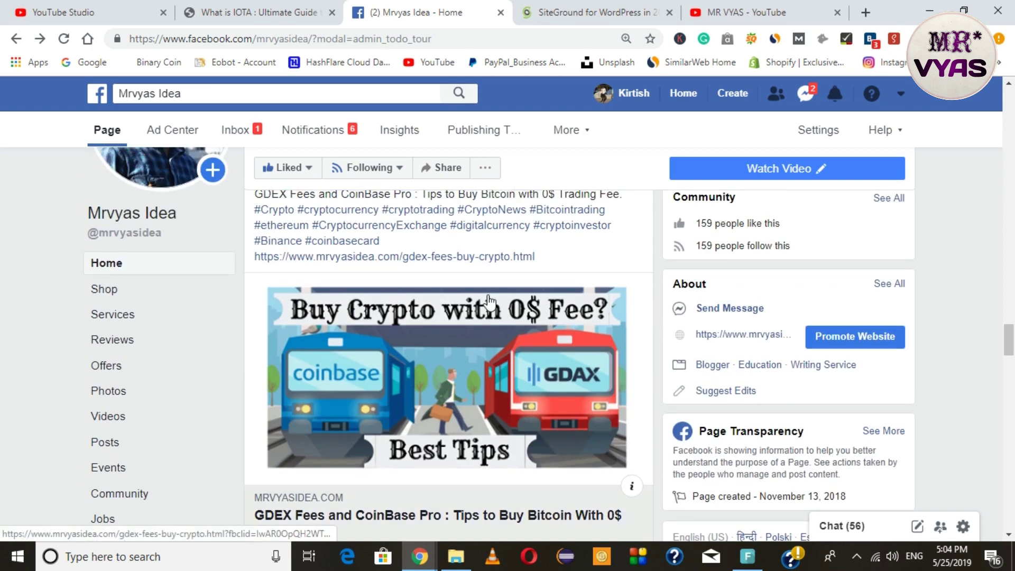
scroll(491, 489, up, 5)
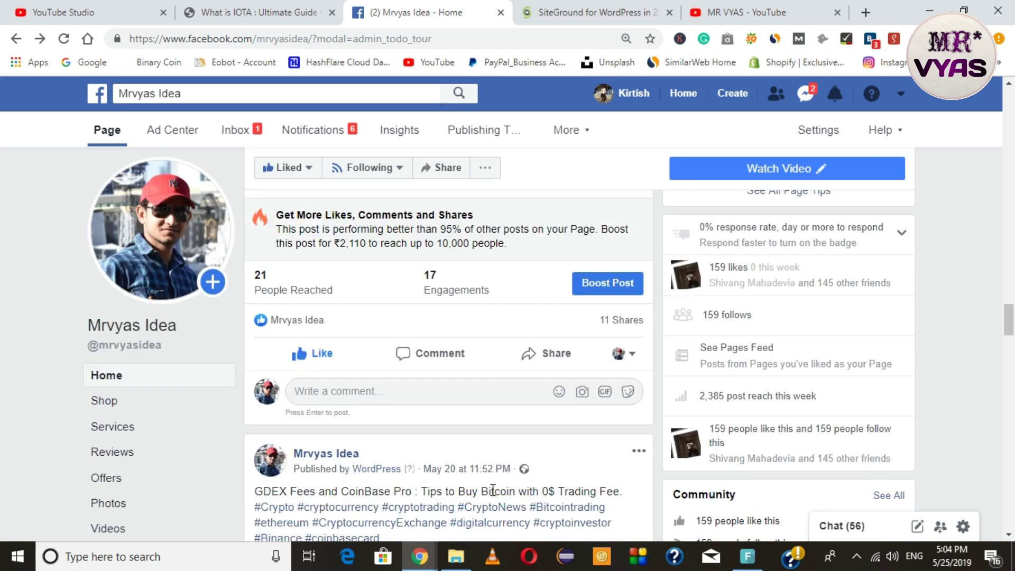
scroll(403, 423, up, 10)
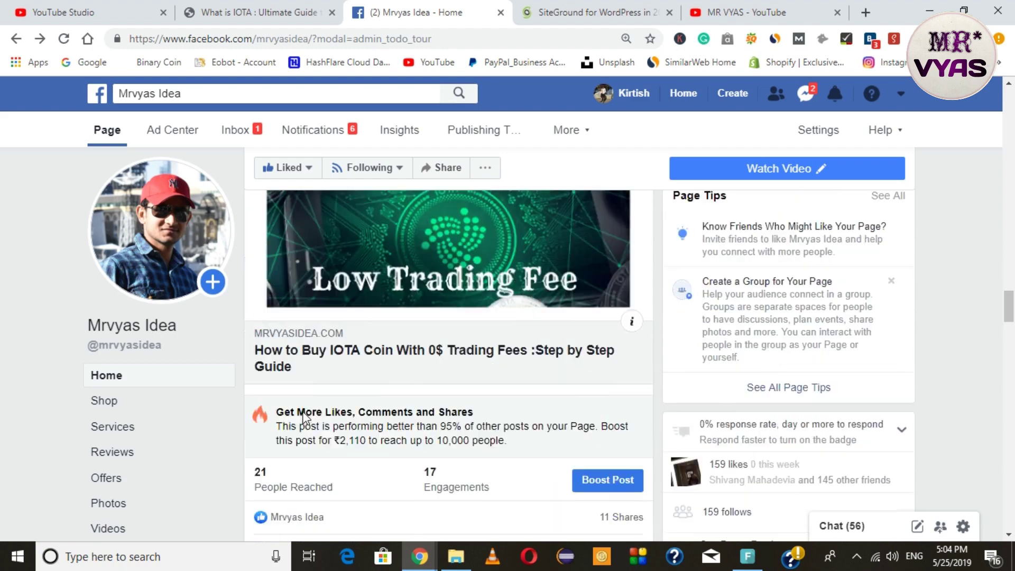
scroll(455, 466, up, 15)
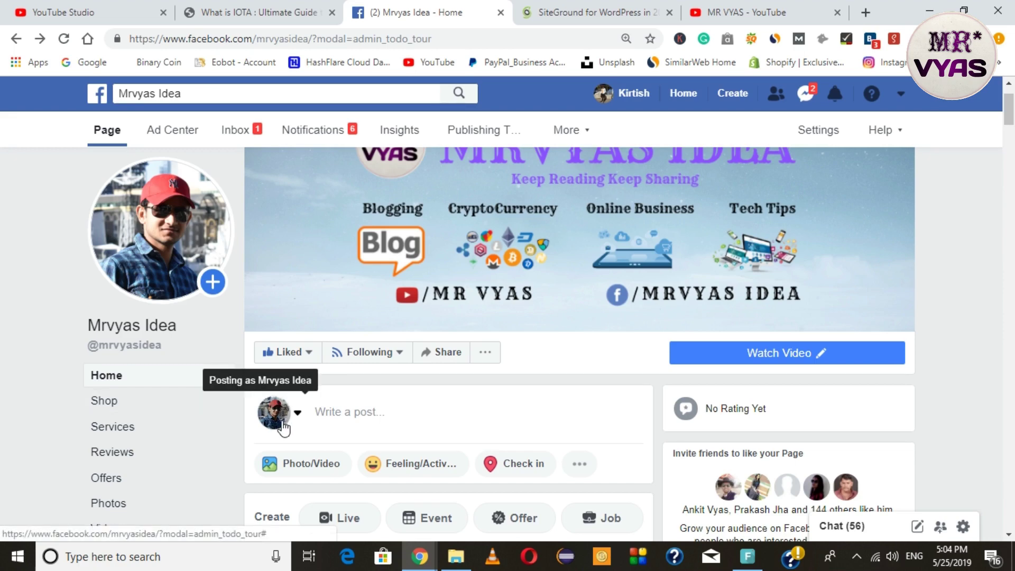
click(902, 98)
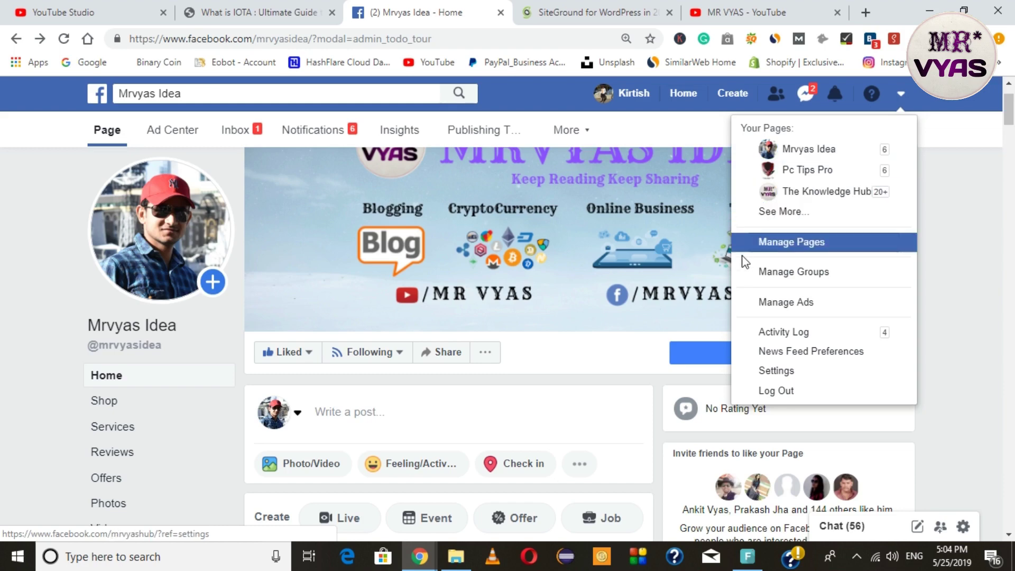
click(805, 305)
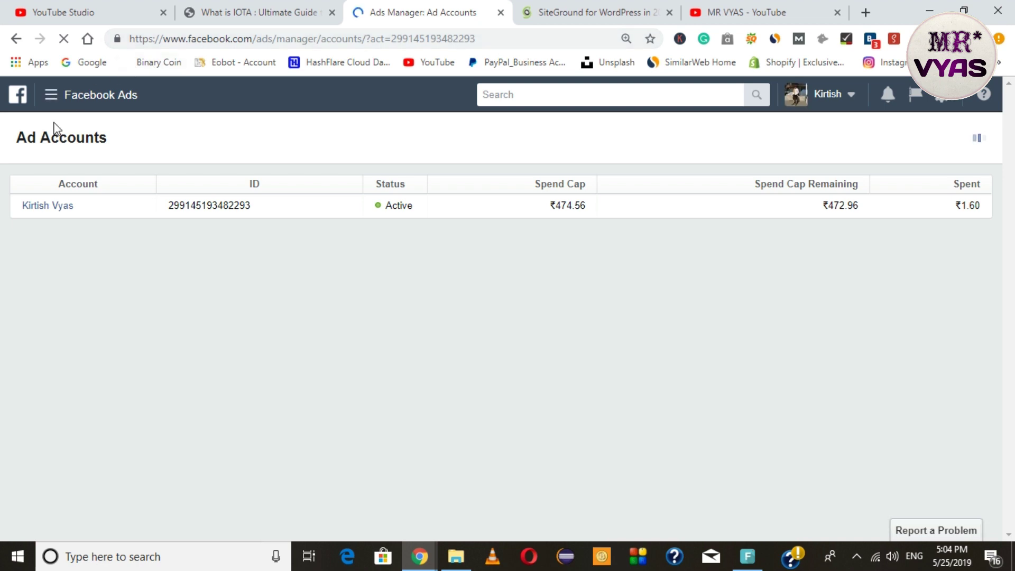
click(50, 95)
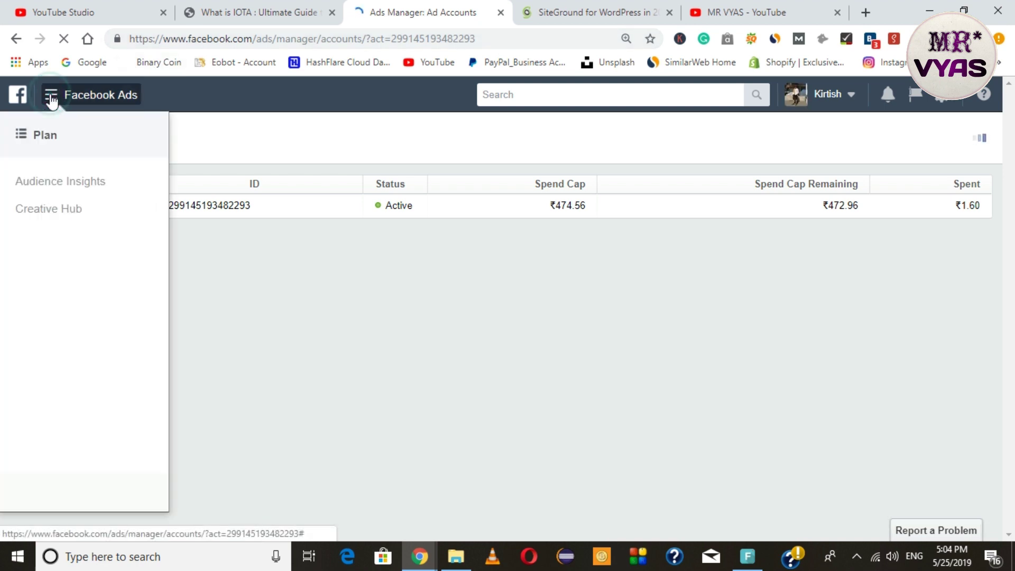
click(21, 99)
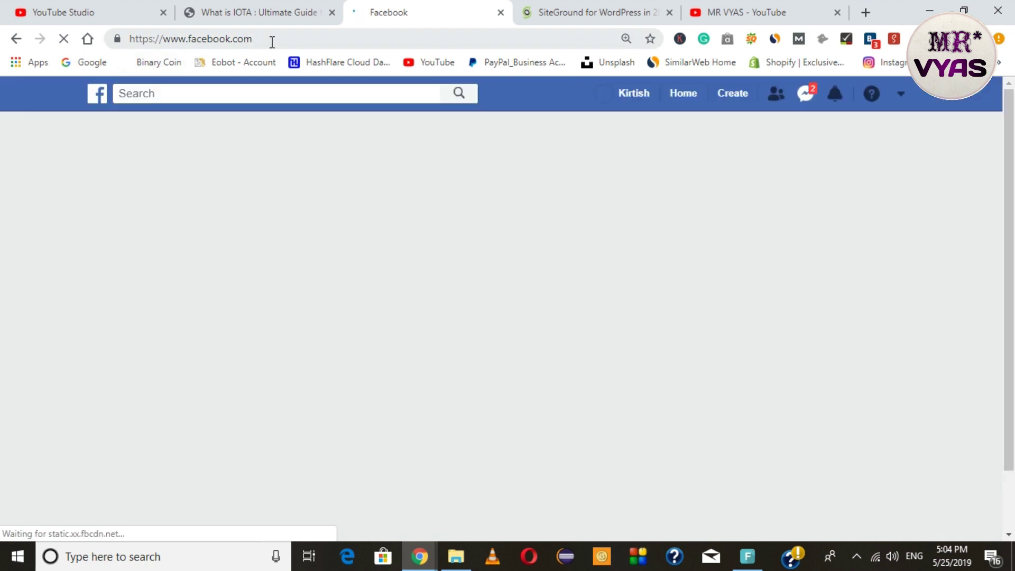
- Open the ad management area from the Facebook home page and bring up the personal ad account's campaigns
click(903, 95)
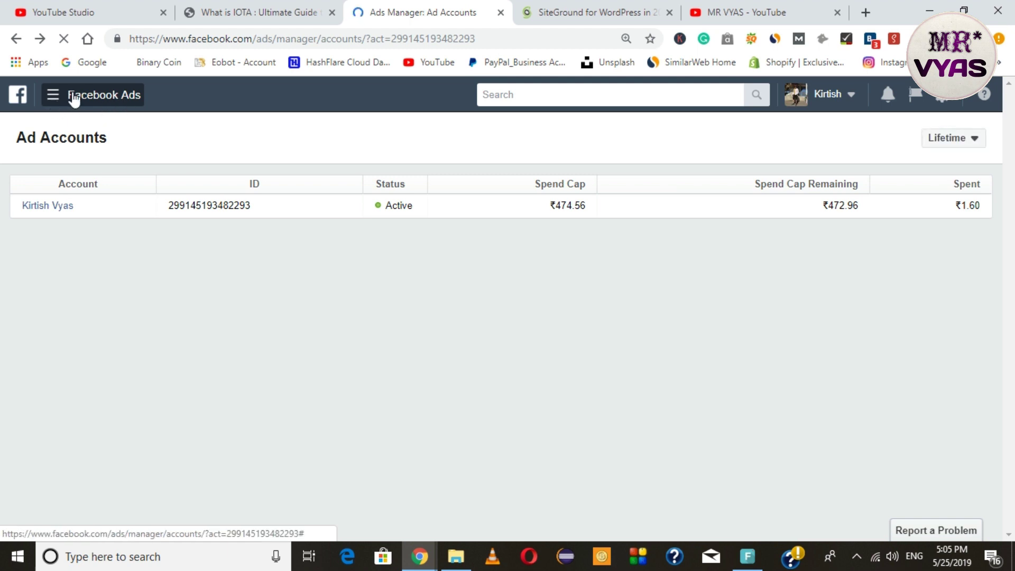
click(845, 96)
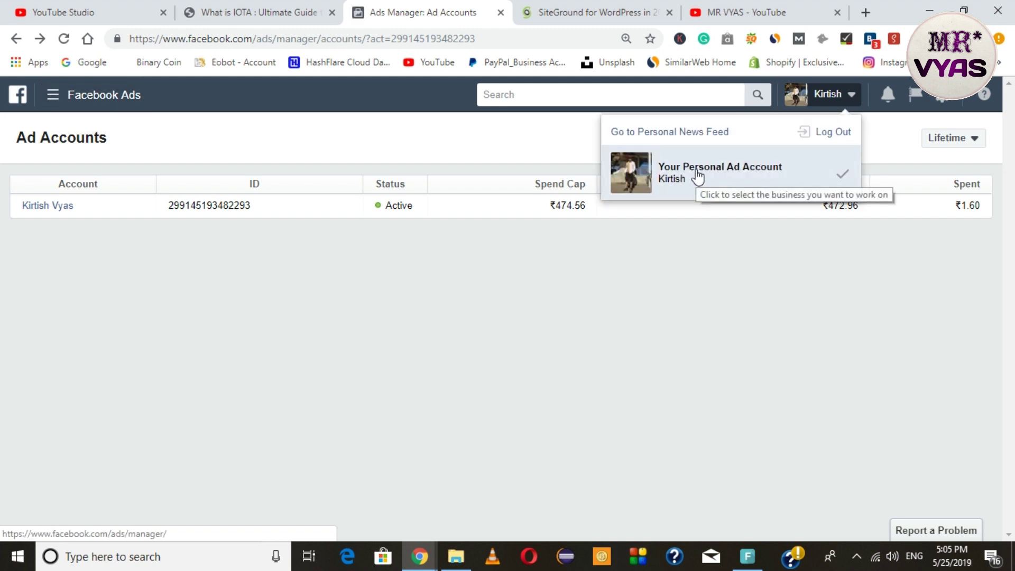
click(699, 175)
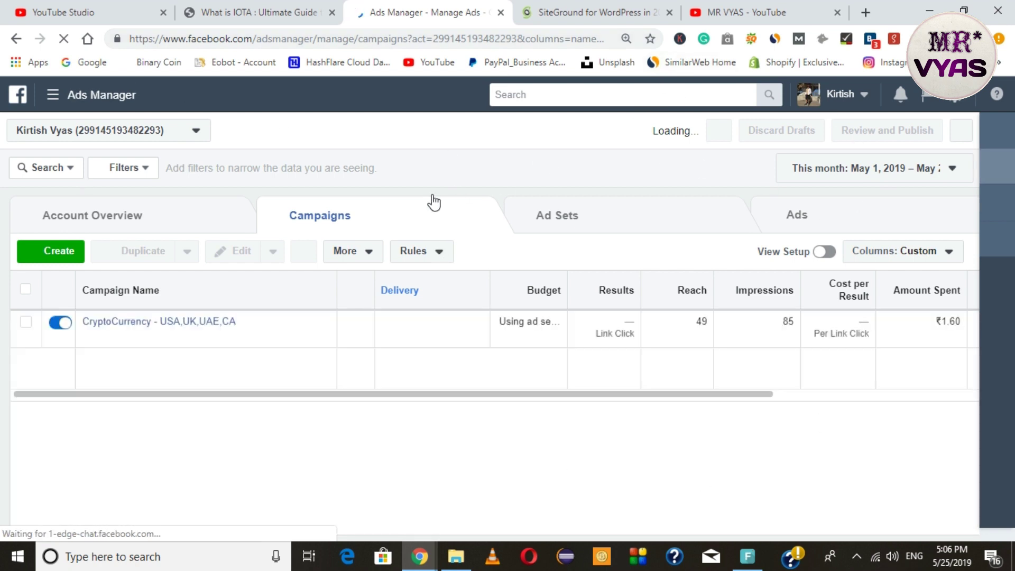
- Look through the account's ad set and ad levels, and return to the campaign list to view the CryptoCurrency campaign's options
click(639, 209)
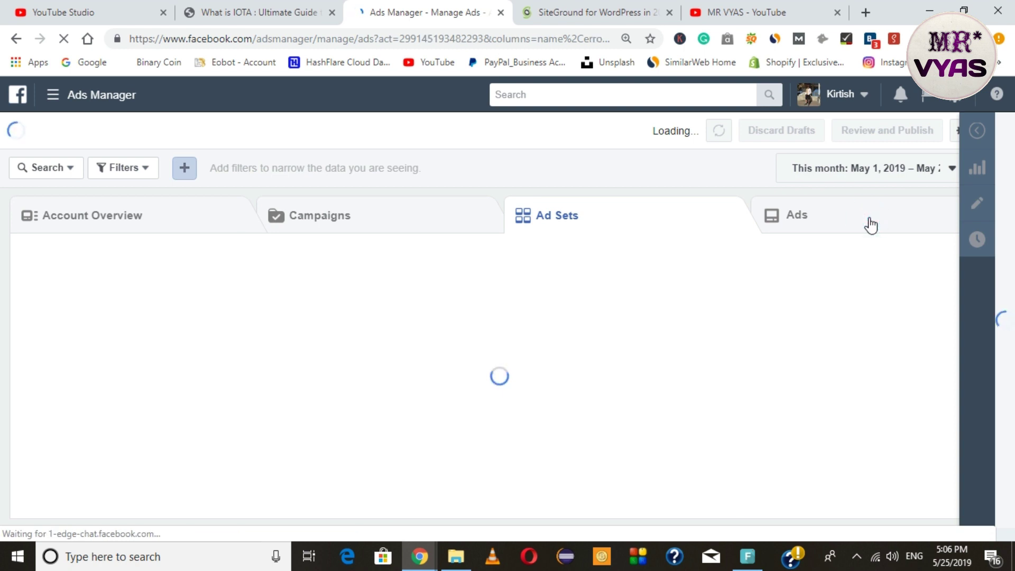
click(761, 225)
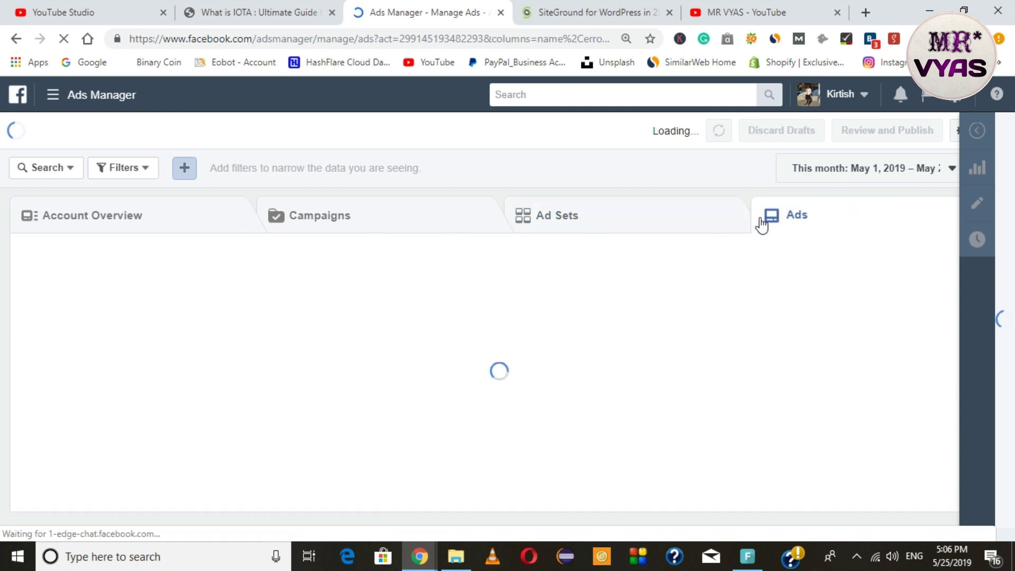
click(343, 220)
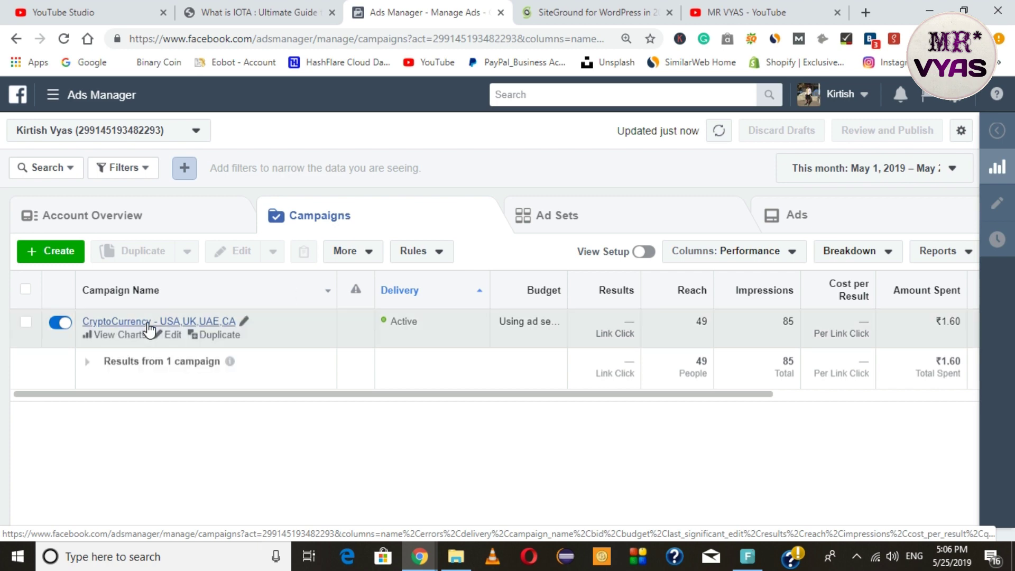
mouse_move(100, 328)
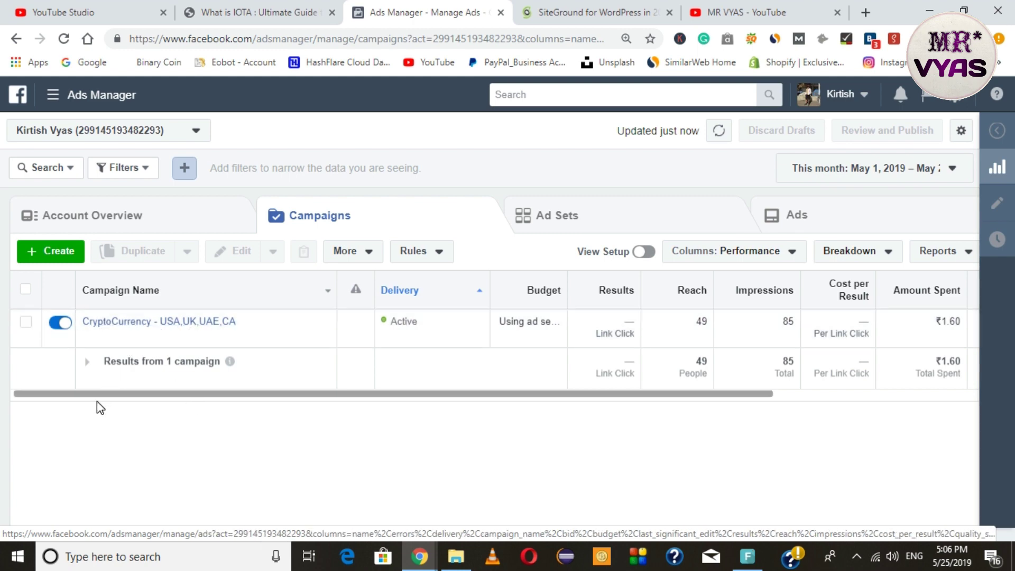
mouse_move(170, 333)
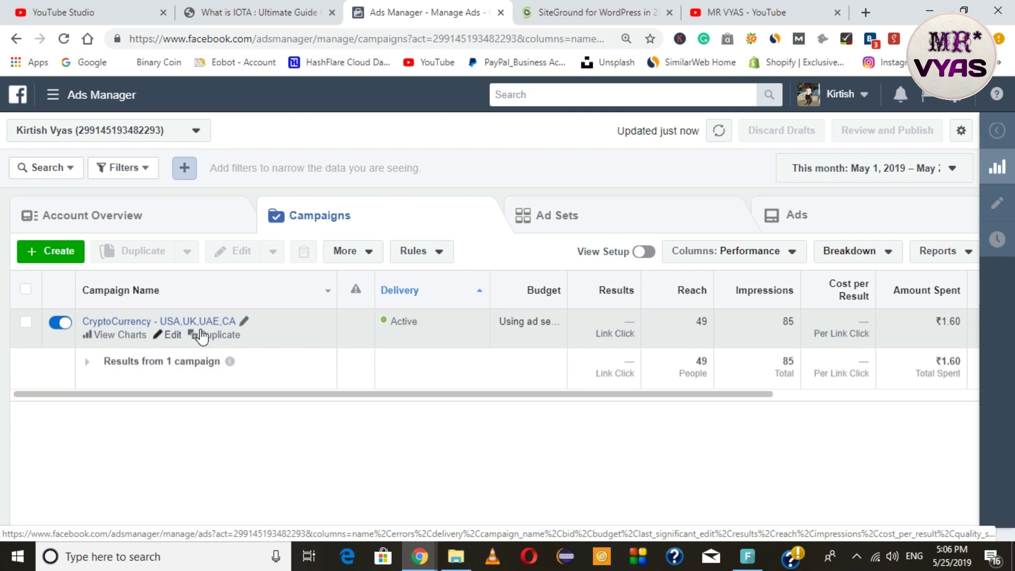
- Select the CryptoCurrency - USA,UK,UAE,CA campaign and examine its ad sets and ads
click(25, 322)
click(627, 215)
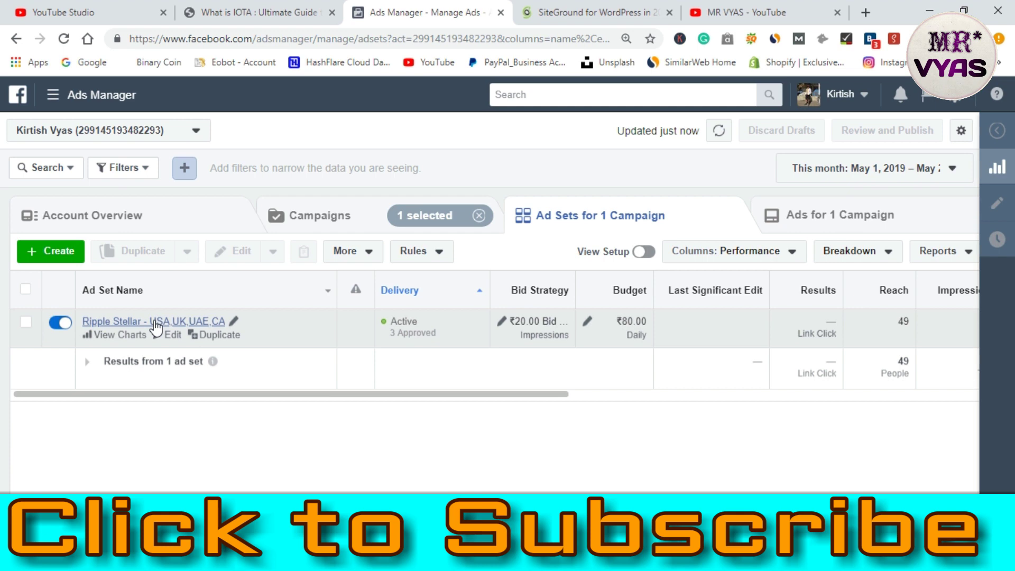
click(835, 211)
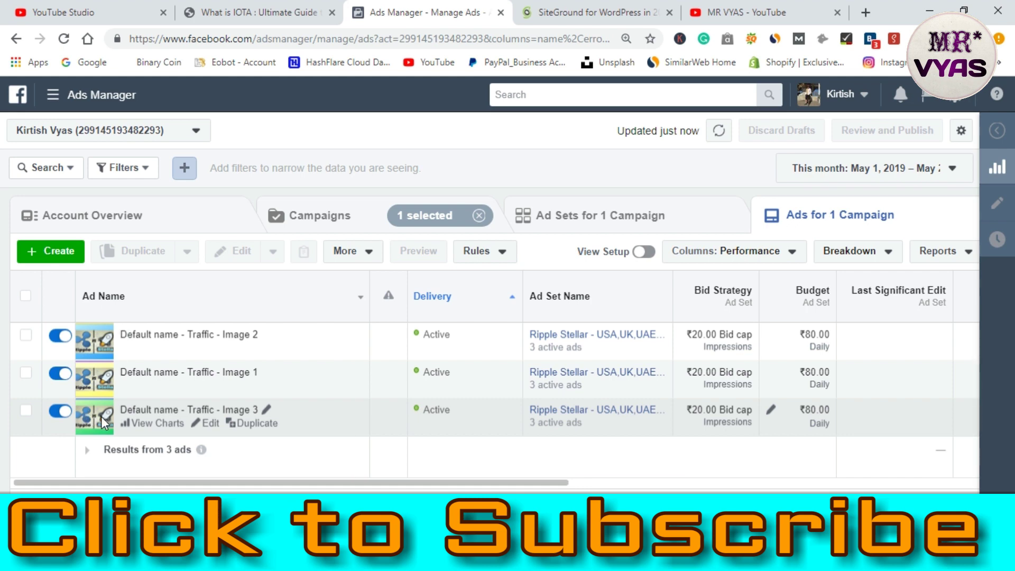
click(381, 484)
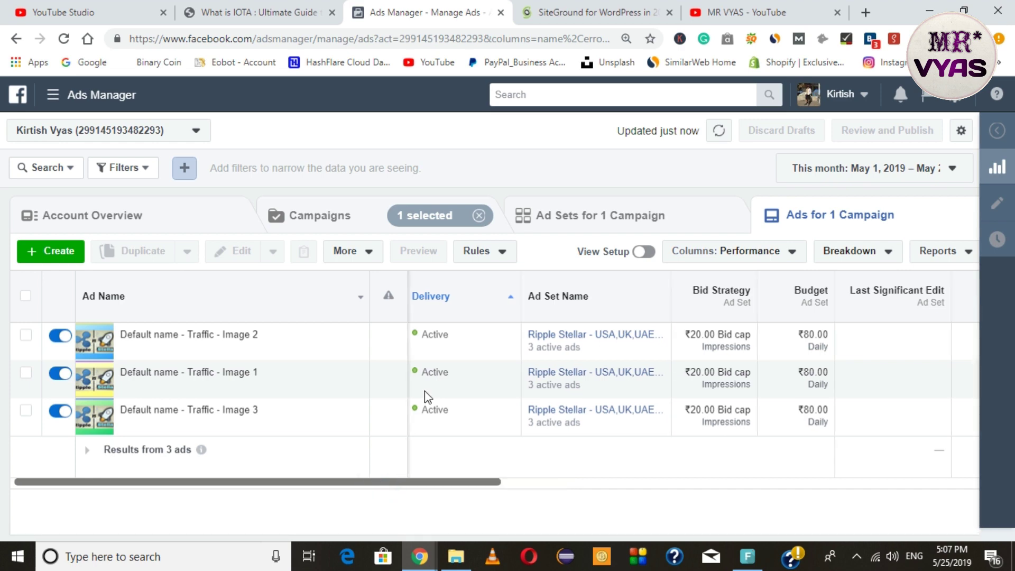
- Go through the selected campaign's three levels again, from the campaign to its ad sets and ads
click(360, 221)
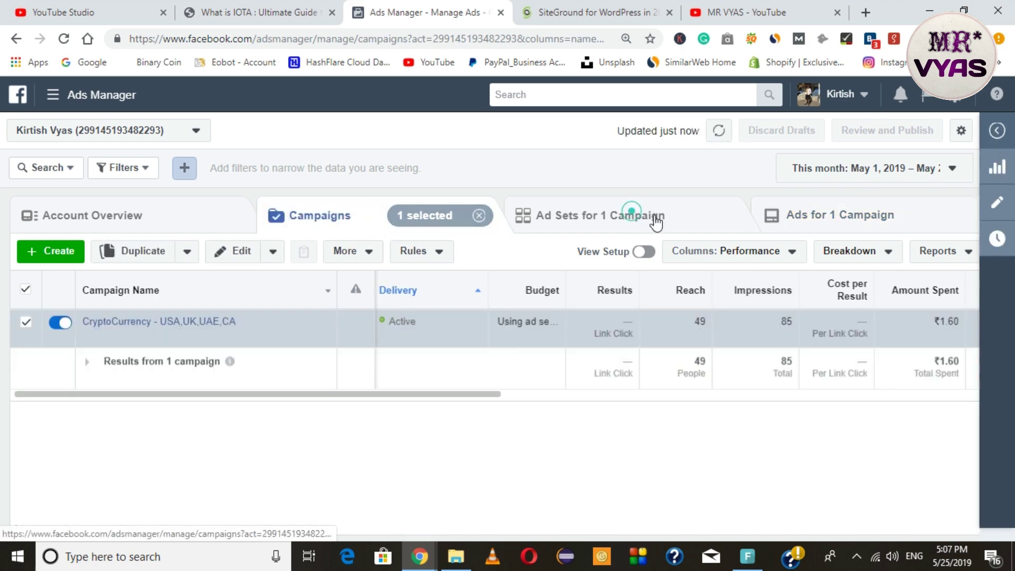
click(652, 219)
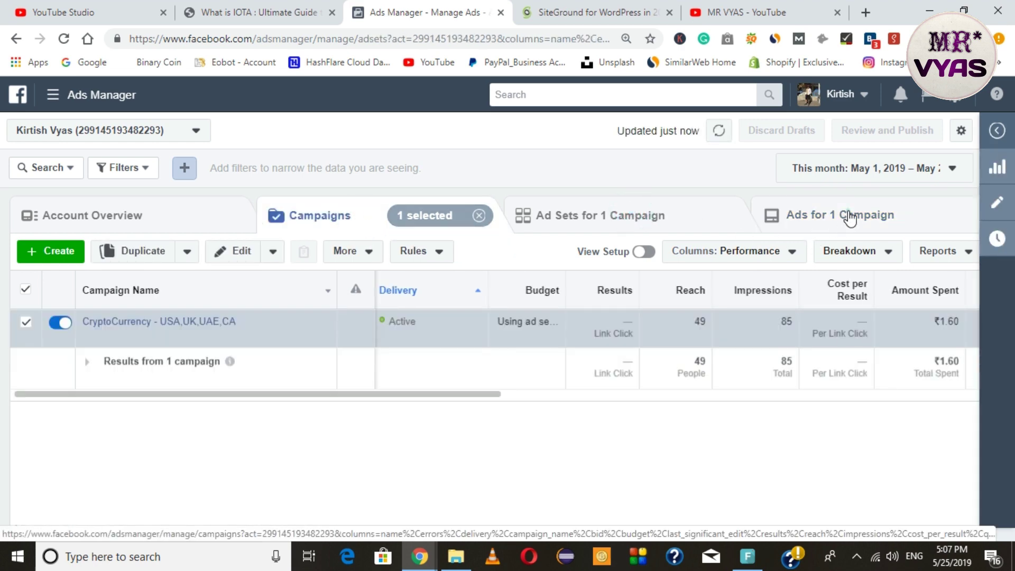
click(848, 220)
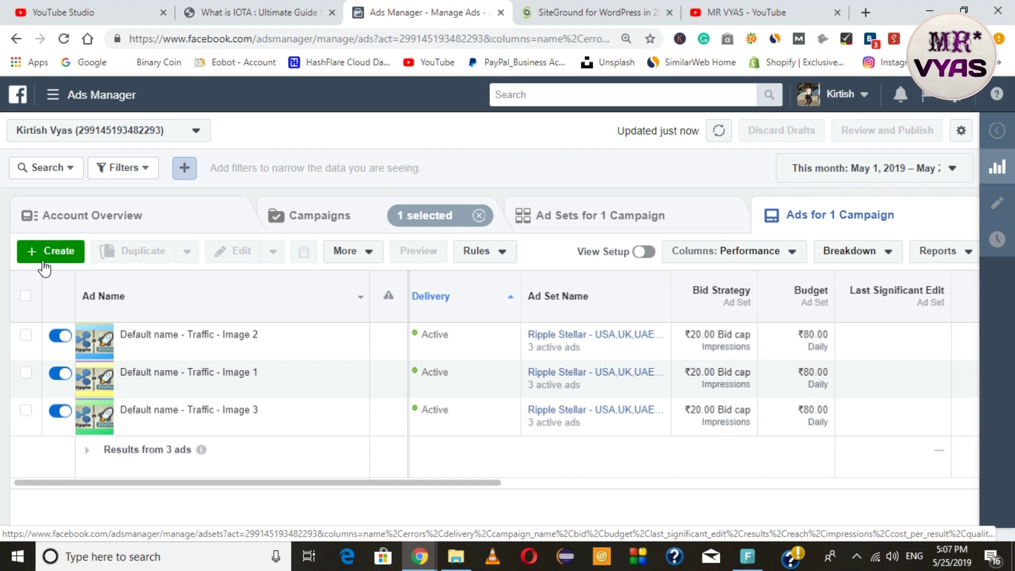
- Start creating a new campaign from the campaign level and look over its objectives, Traffic settings and setup outline
click(340, 208)
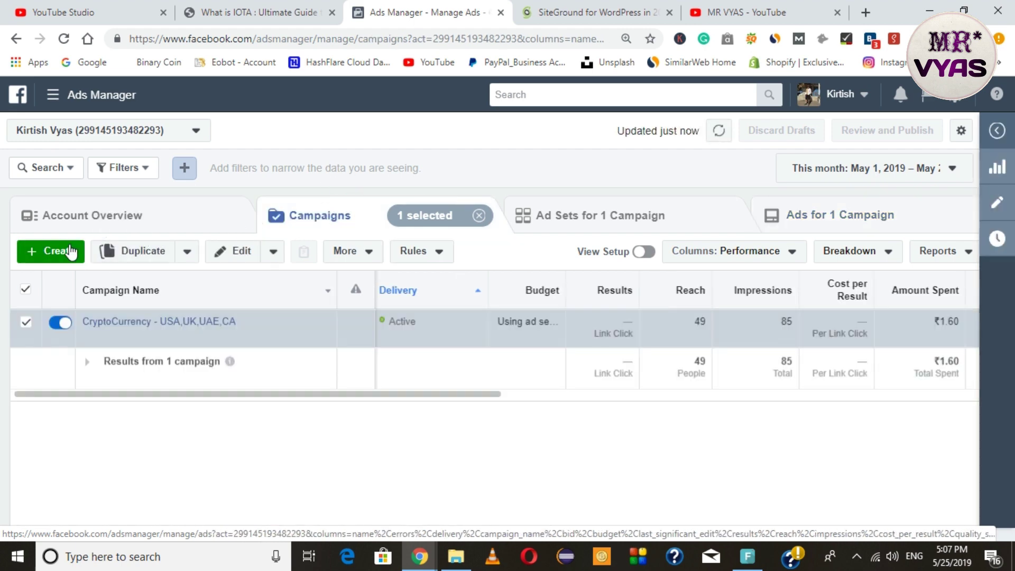
click(68, 251)
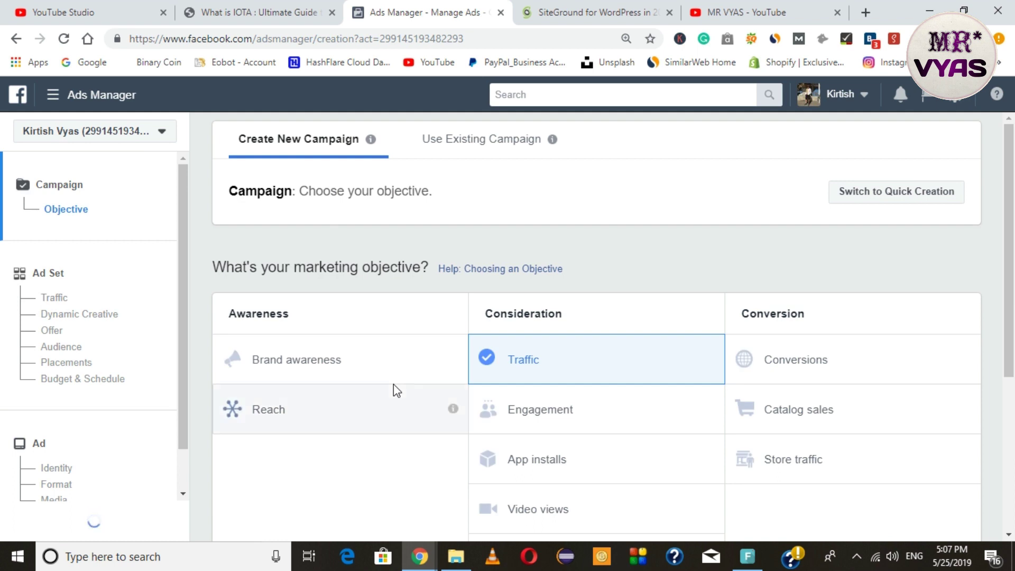
scroll(394, 384, down, 1)
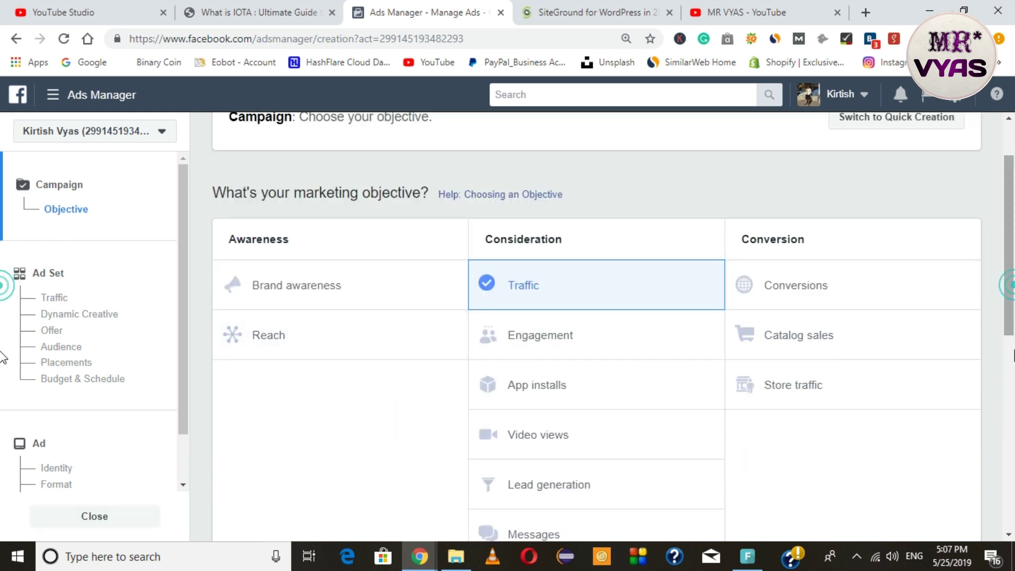
scroll(1011, 370, down, 1)
scroll(1011, 370, down, 5)
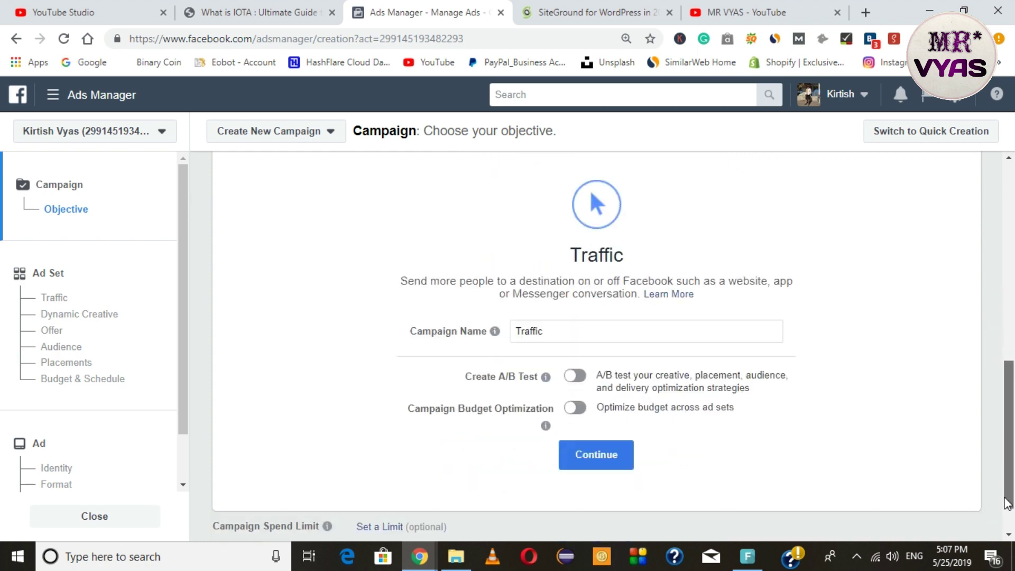
scroll(1012, 397, up, 8)
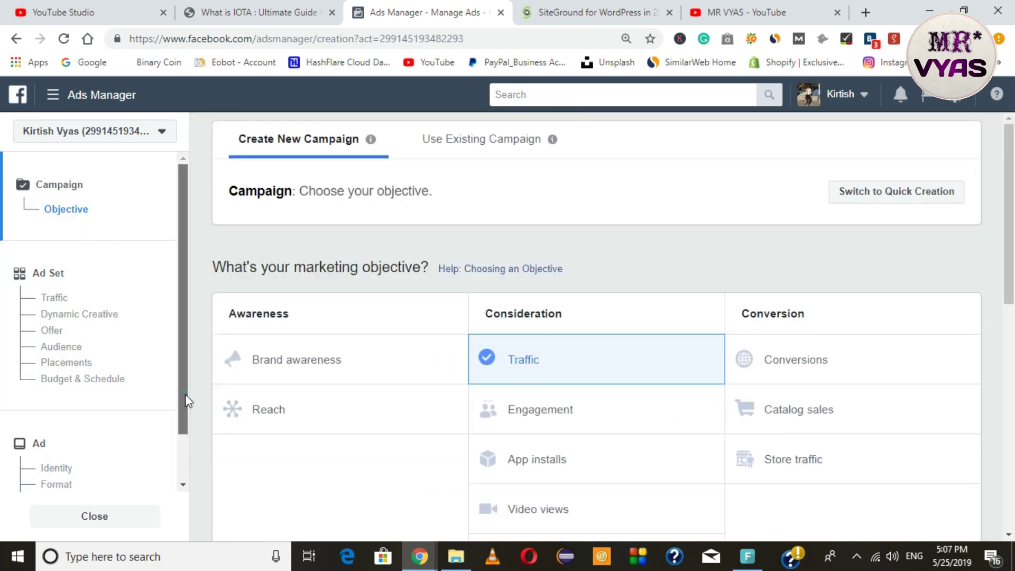
drag(185, 394, 187, 461)
scroll(163, 302, up, 2)
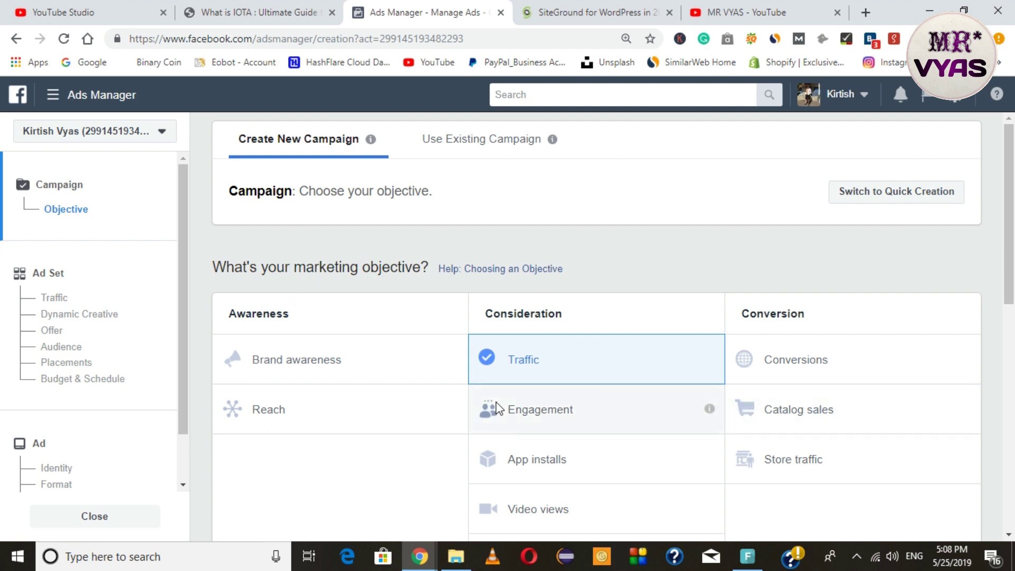
- Examine the Awareness, Consideration and Conversion marketing objectives, including the explanation of Reach
scroll(497, 402, down, 1)
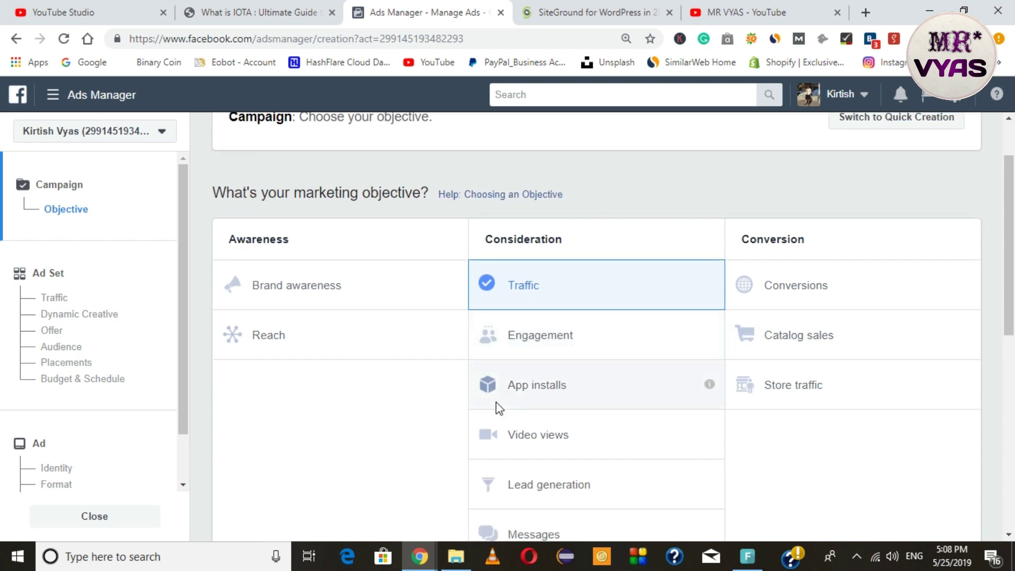
drag(454, 117, 317, 111)
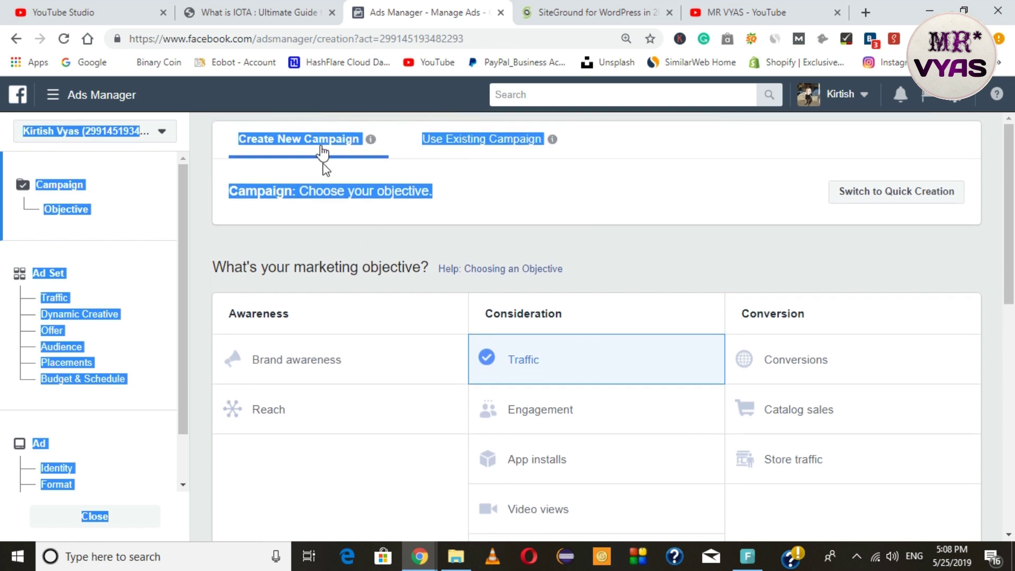
click(385, 214)
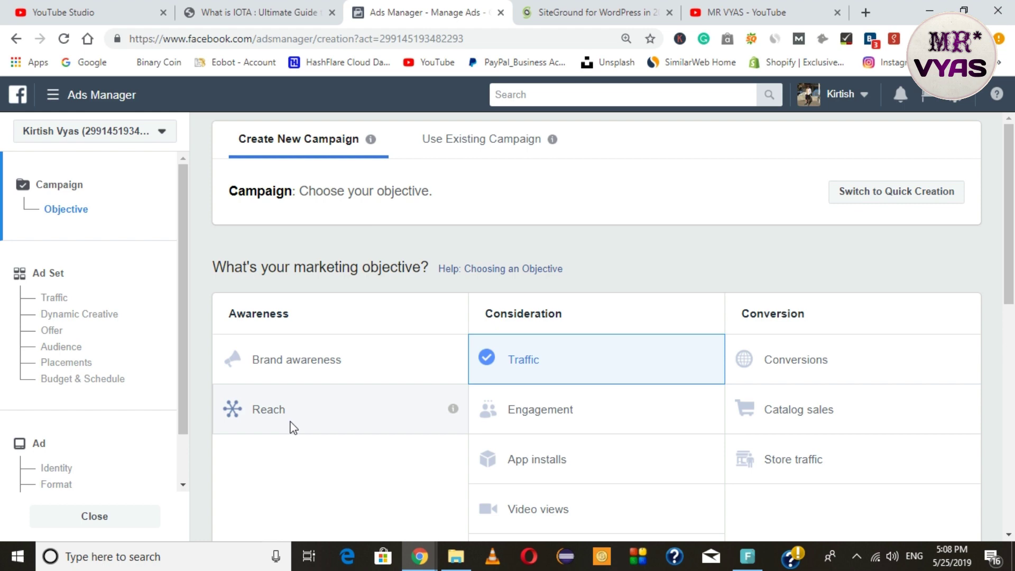
mouse_move(452, 409)
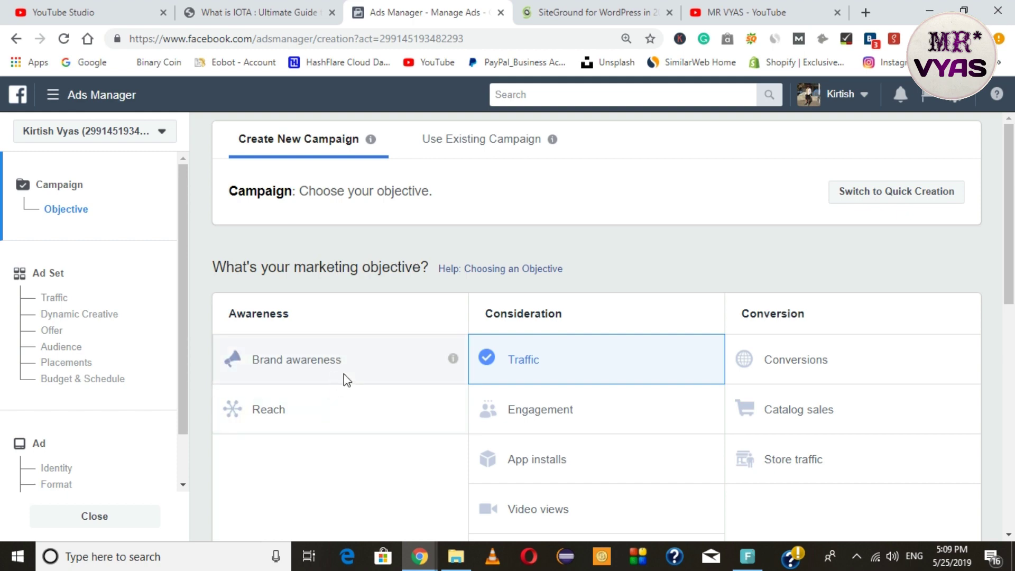
scroll(379, 469, down, 2)
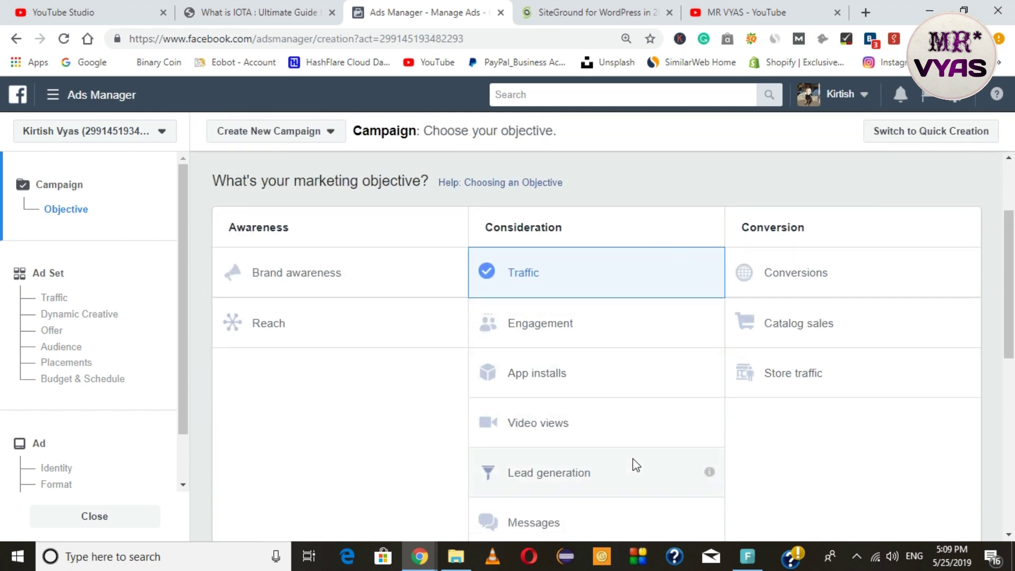
scroll(634, 463, down, 3)
scroll(633, 462, up, 4)
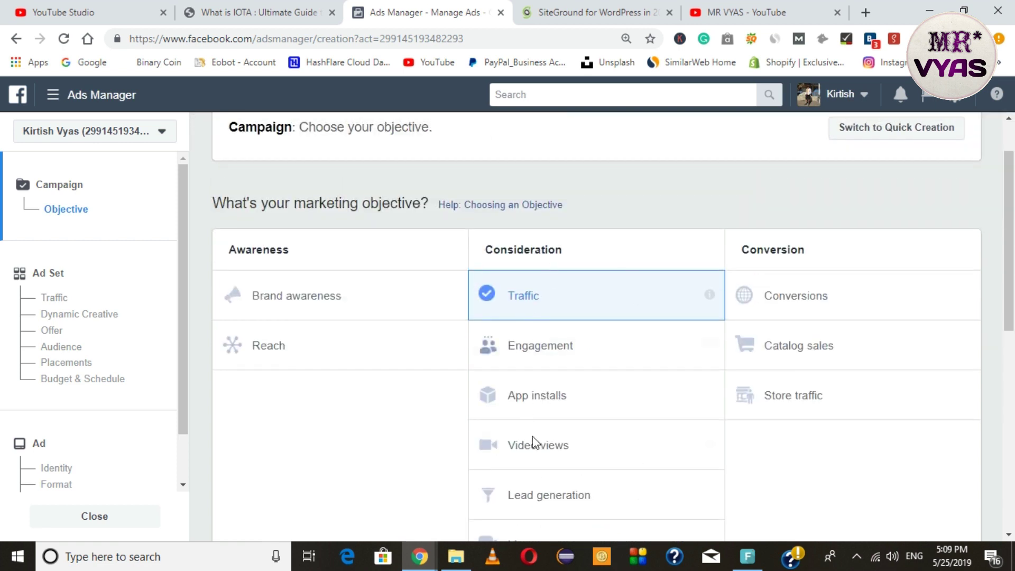
- Review the remaining Consideration objectives and the Traffic campaign's name, A/B test and budget optimization options
scroll(544, 478, down, 1)
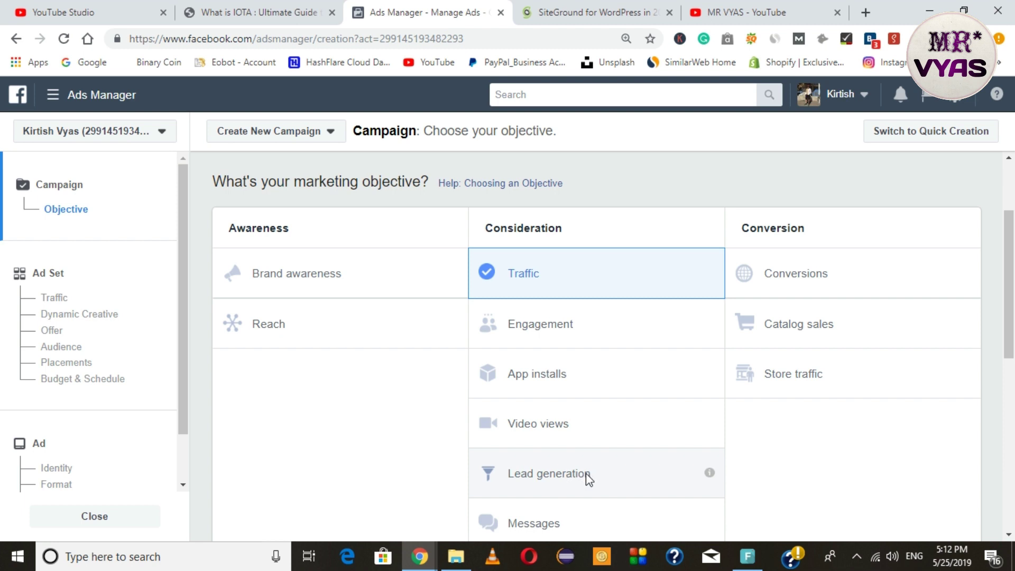
scroll(533, 479, down, 5)
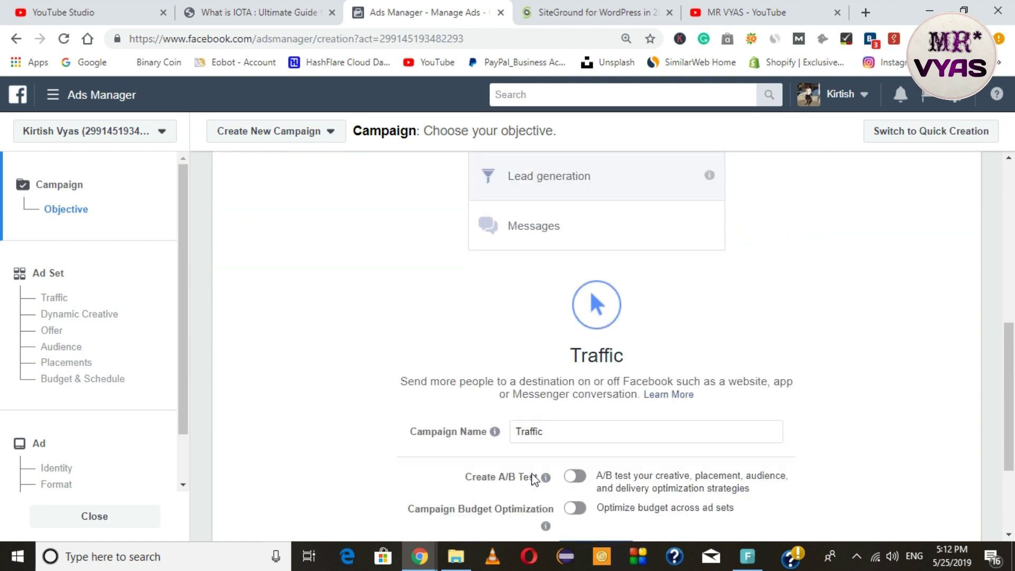
scroll(529, 238, up, 4)
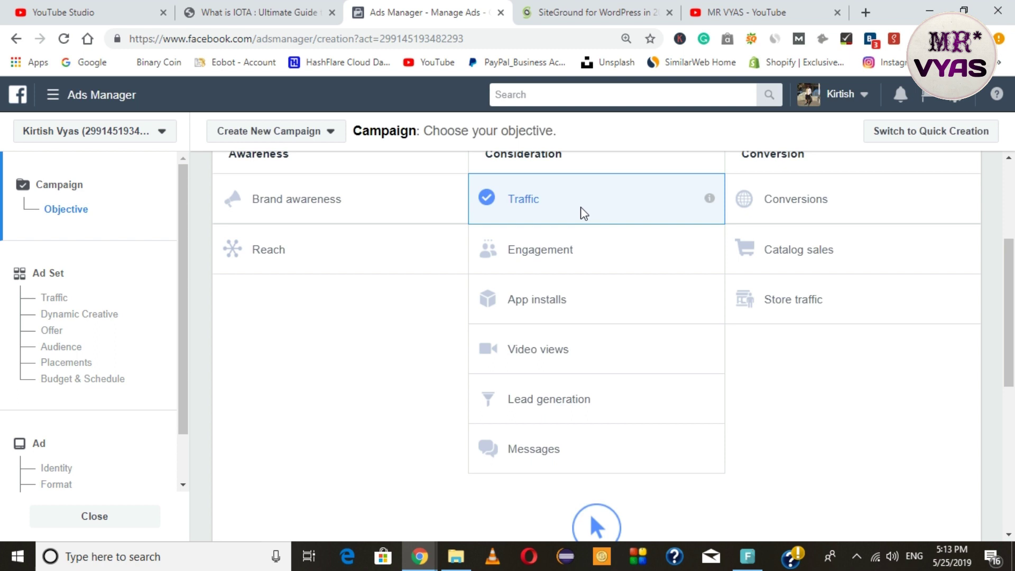
- View the SiteGround for WordPress article as a website example, and return to the marketing objectives in Ads Manager
click(560, 12)
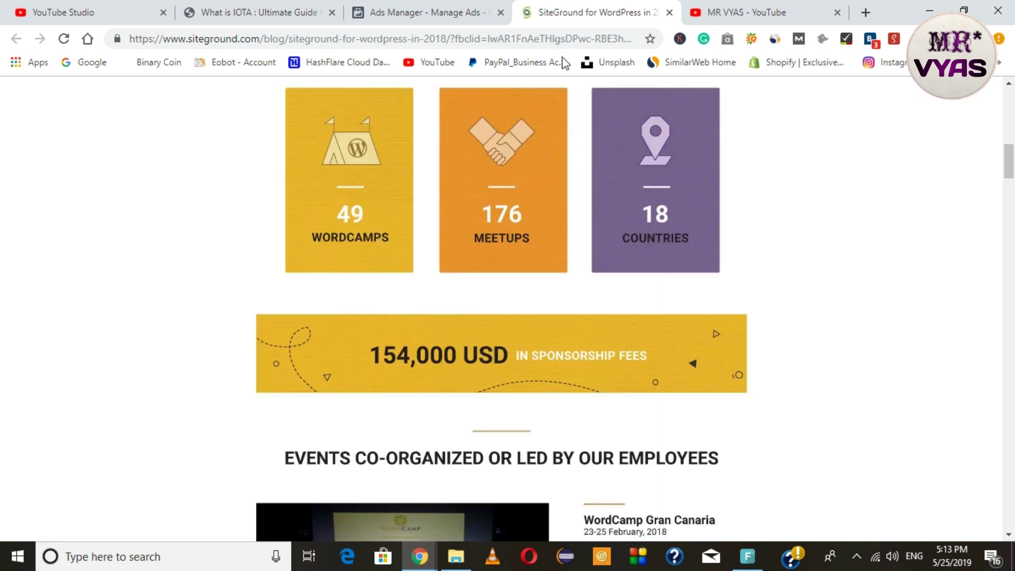
scroll(371, 305, up, 1)
click(397, 10)
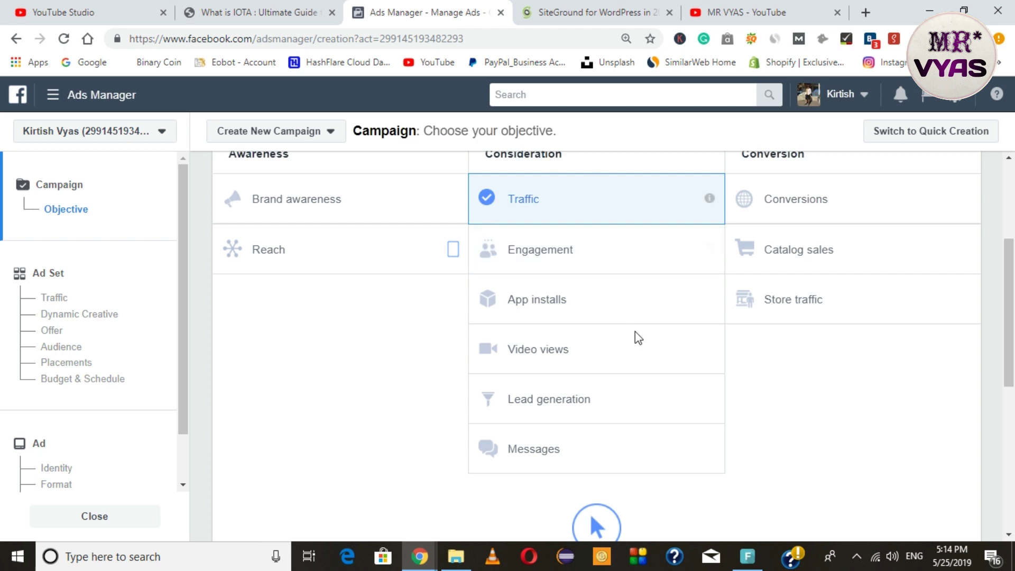
scroll(816, 414, up, 3)
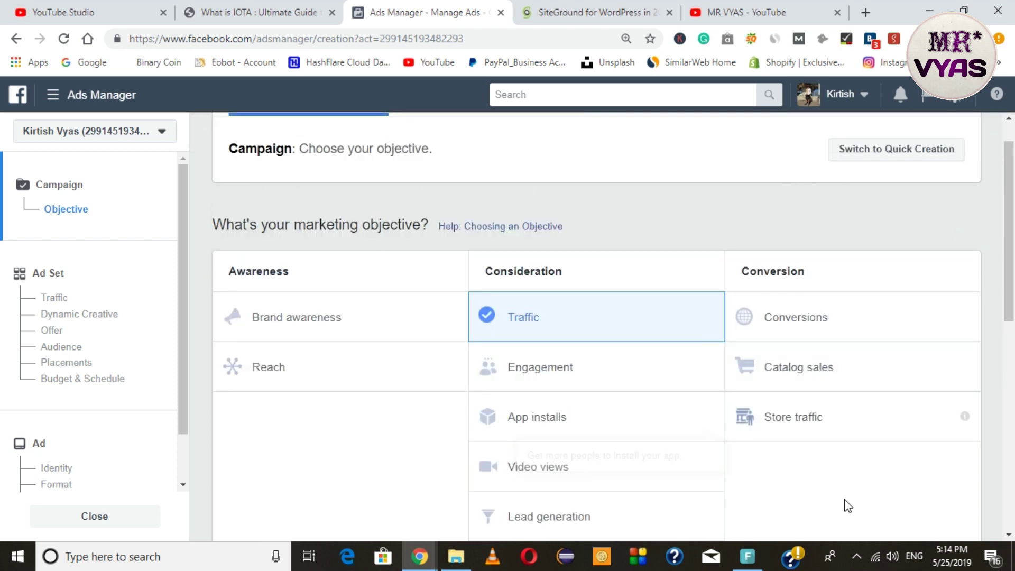